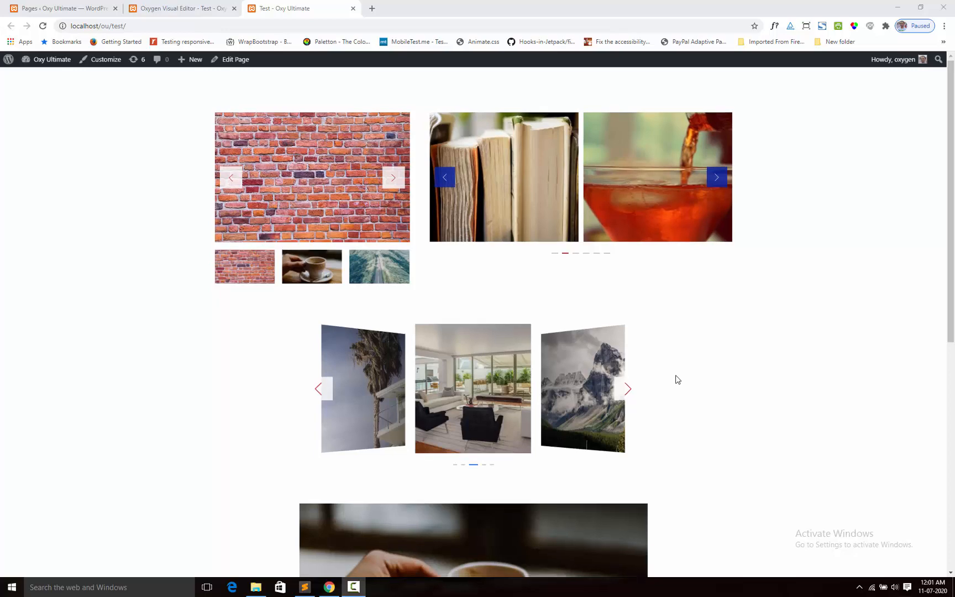
# Look over the test page's sliders and advance each of the two upper gallery sliders to its next slide.
pyautogui.scroll(-7, 677, 380)
pyautogui.scroll(4, 678, 380)
pyautogui.scroll(4, 677, 380)
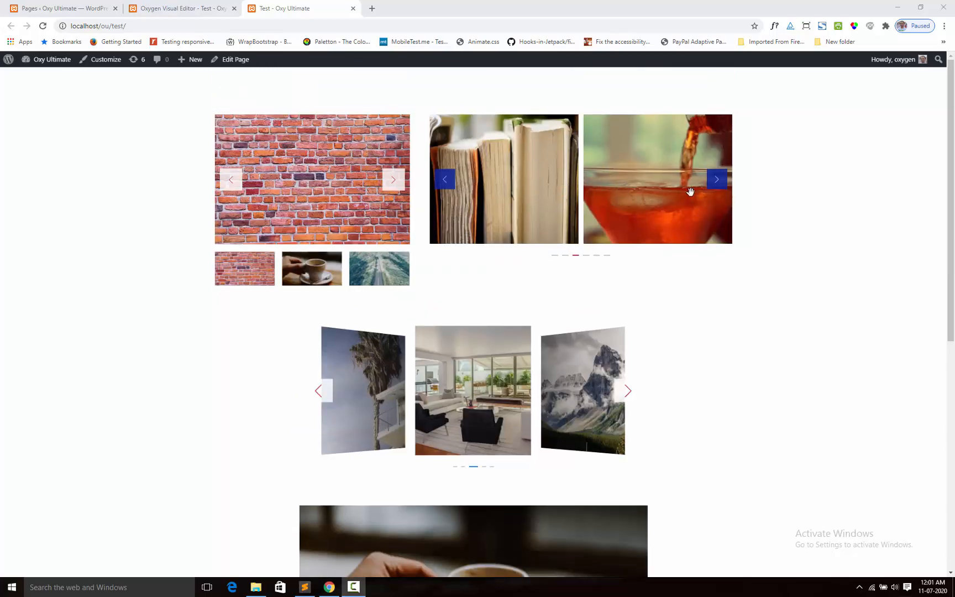
pyautogui.click(718, 182)
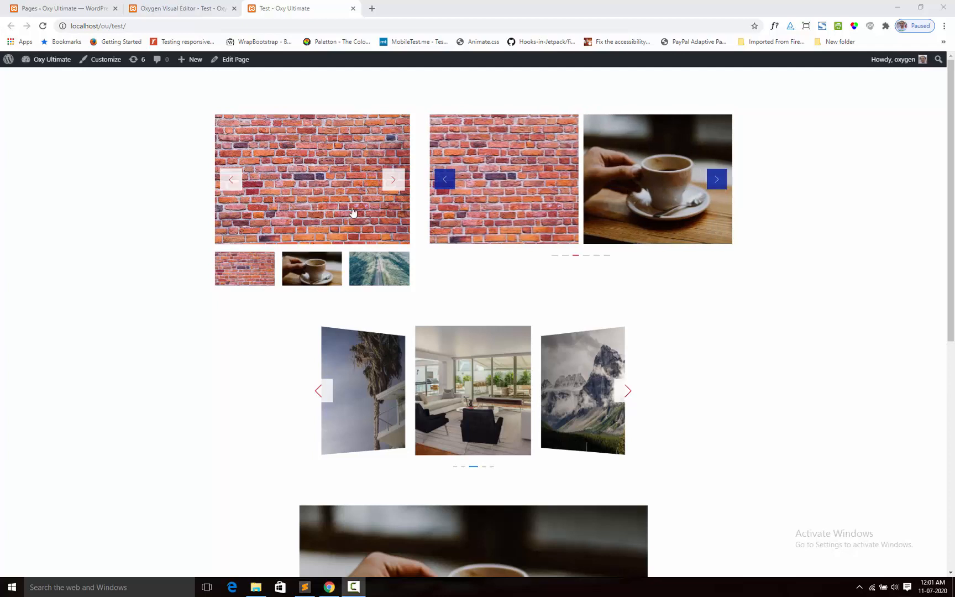
pyautogui.click(394, 184)
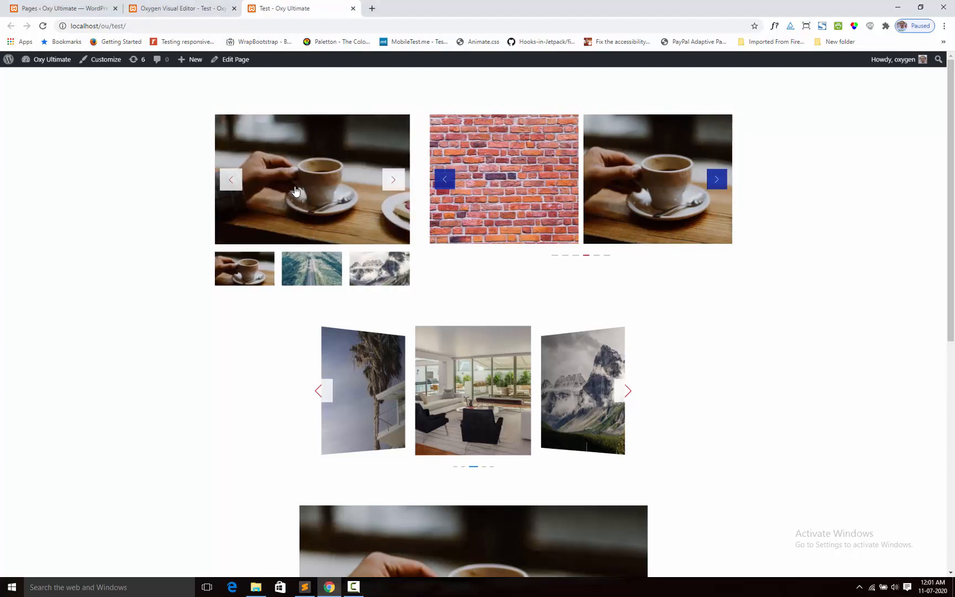
# Open the coffee cup slide in the lightbox, browse through the following images and close the lightbox.
pyautogui.click(302, 188)
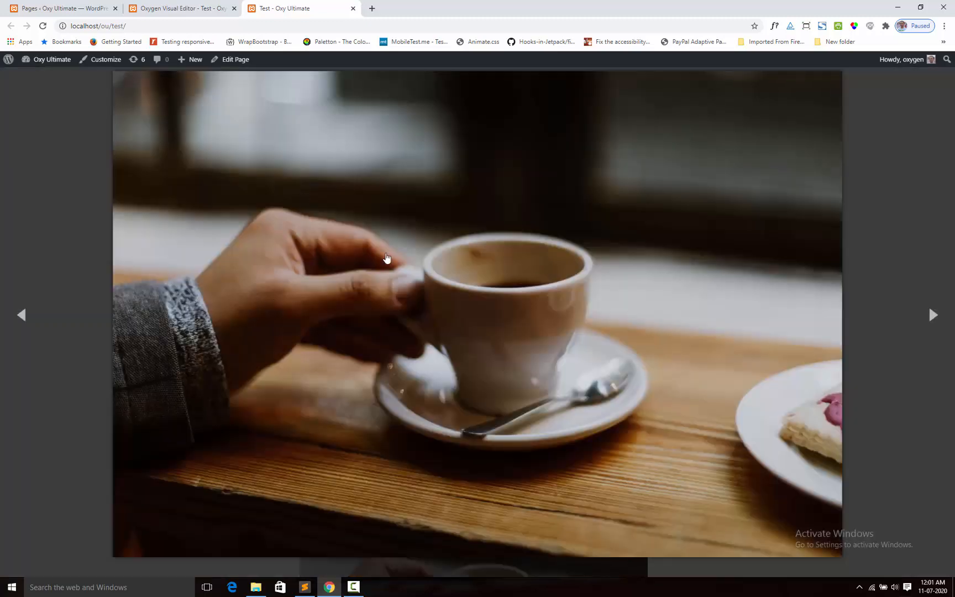
pyautogui.click(932, 316)
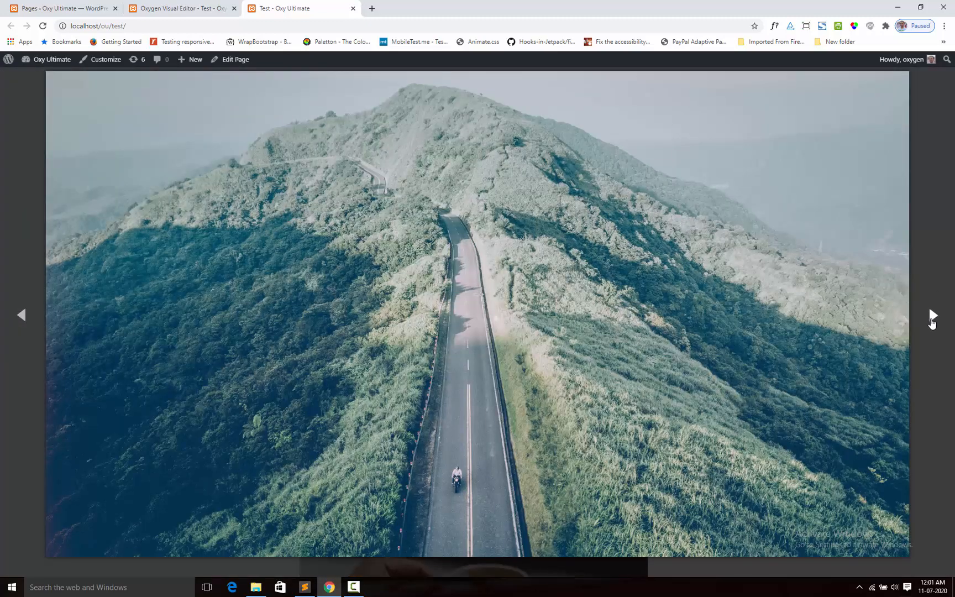
pyautogui.click(932, 316)
pyautogui.click(918, 266)
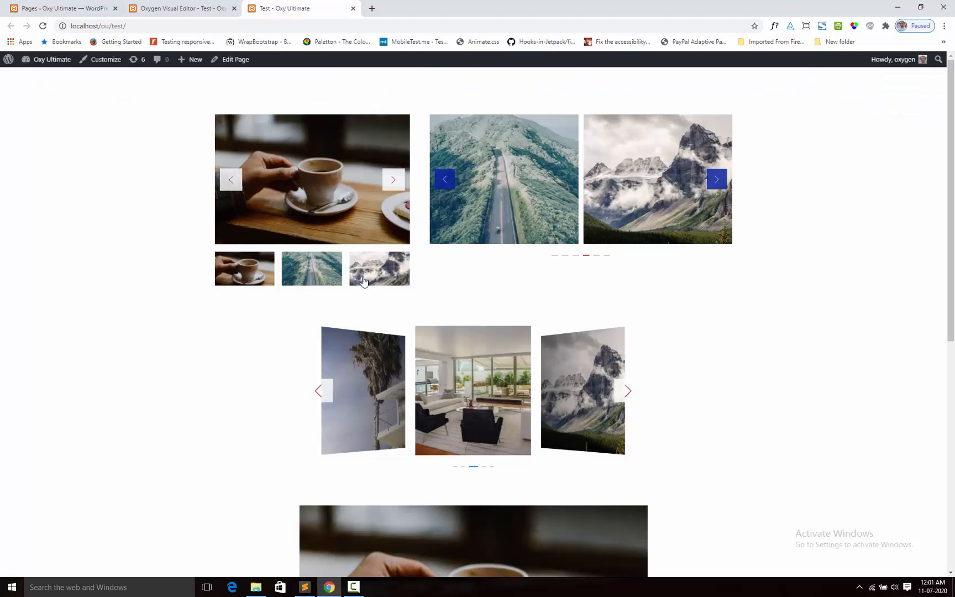
# Show the mountain image through its thumbnail, view it in the lightbox and close it.
pyautogui.click(364, 282)
pyautogui.click(320, 216)
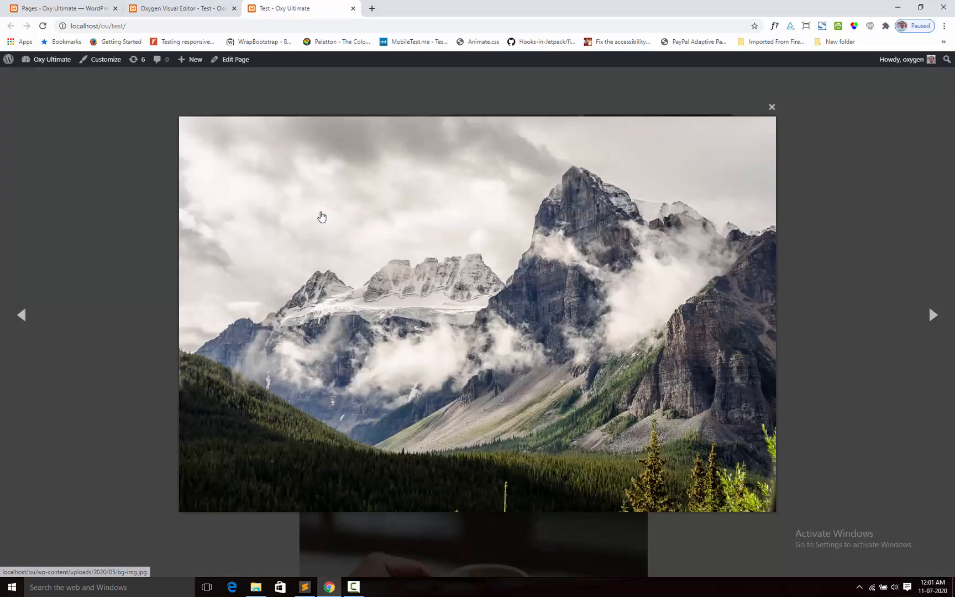
pyautogui.click(157, 252)
# Test the three-image coverflow slider by advancing it through several slides to the bedroom image.
pyautogui.scroll(-2, 357, 315)
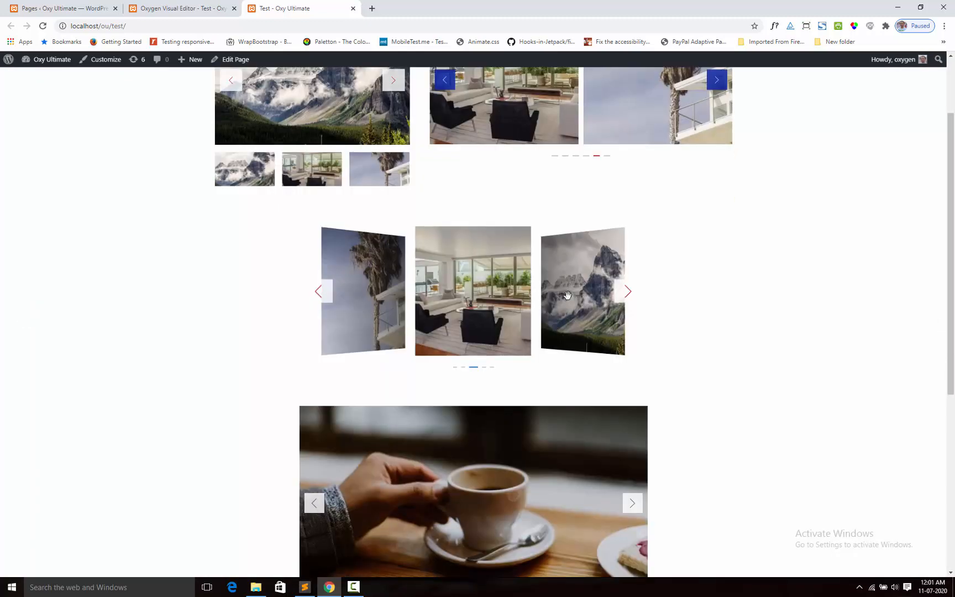
pyautogui.click(620, 300)
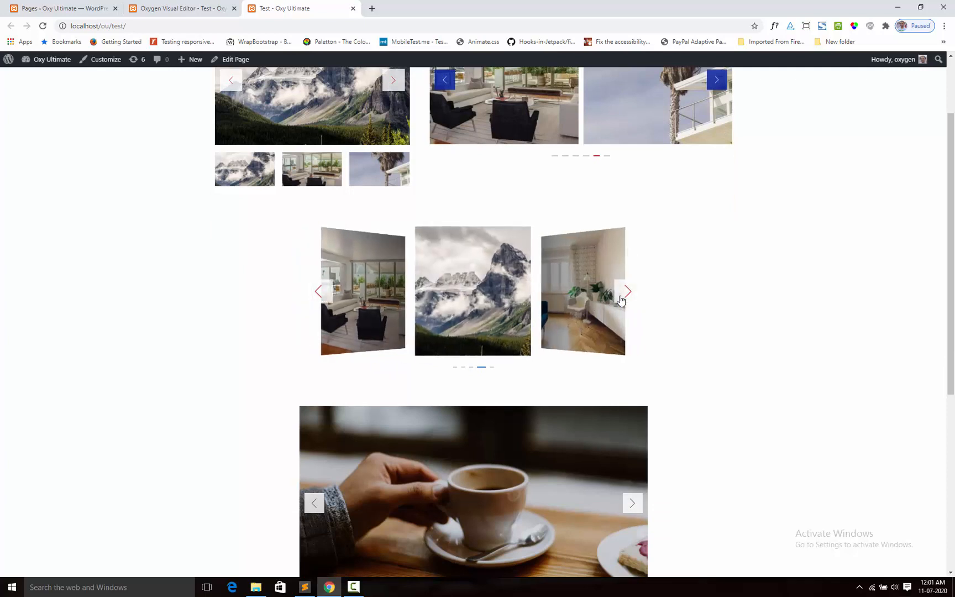
pyautogui.click(622, 298)
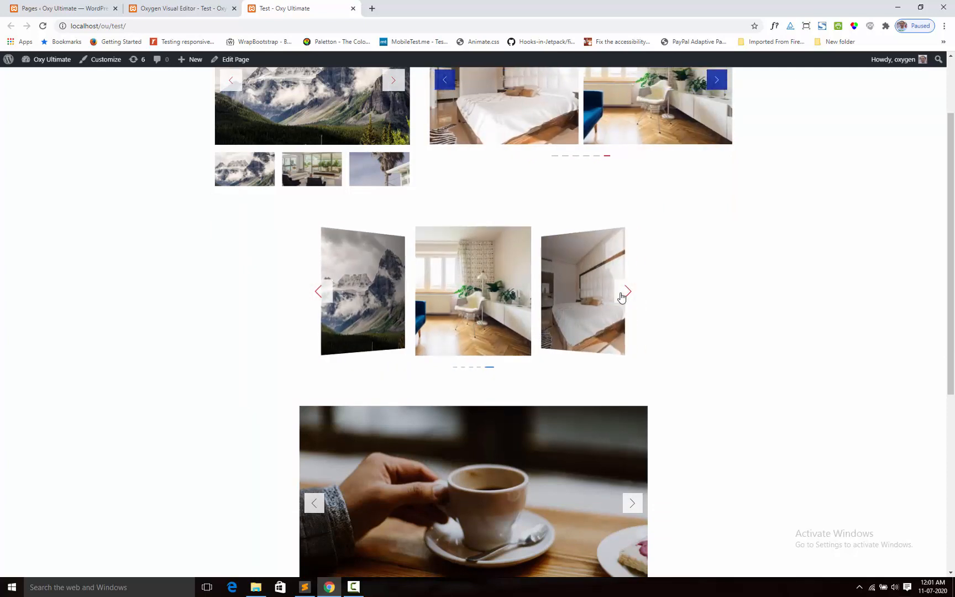
pyautogui.click(622, 298)
pyautogui.moveTo(548, 294); pyautogui.dragTo(506, 305)
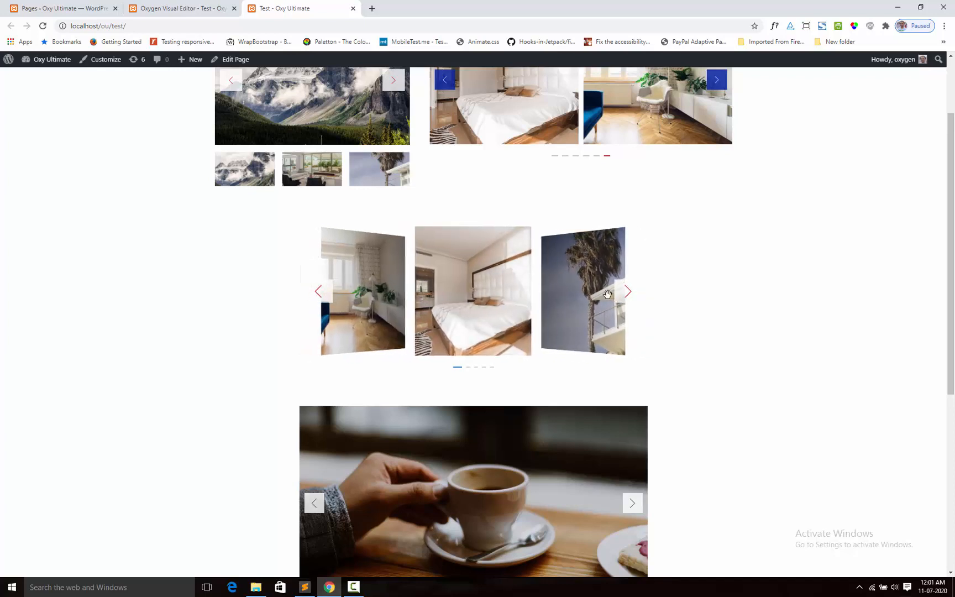
# Advance the wide single-image slider below the coverflow three slides, from the coffee cup to the living room.
pyautogui.scroll(-2, 463, 286)
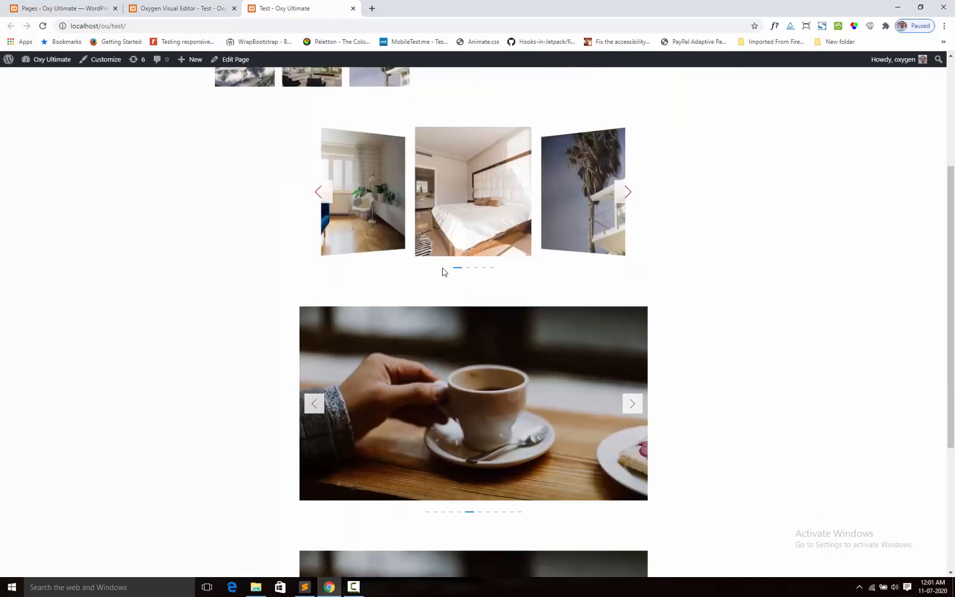
pyautogui.scroll(-1, 685, 250)
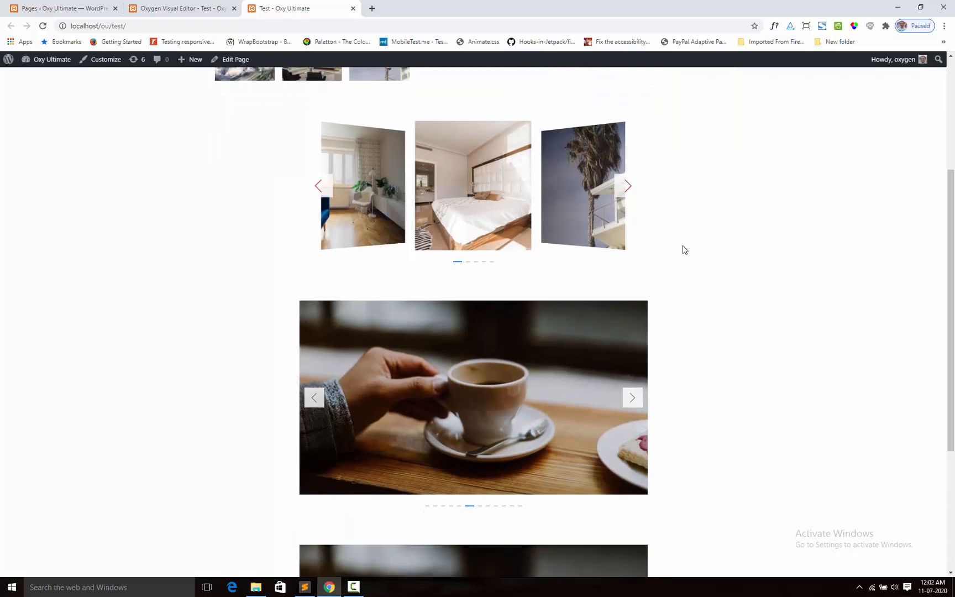
pyautogui.scroll(-3, 685, 250)
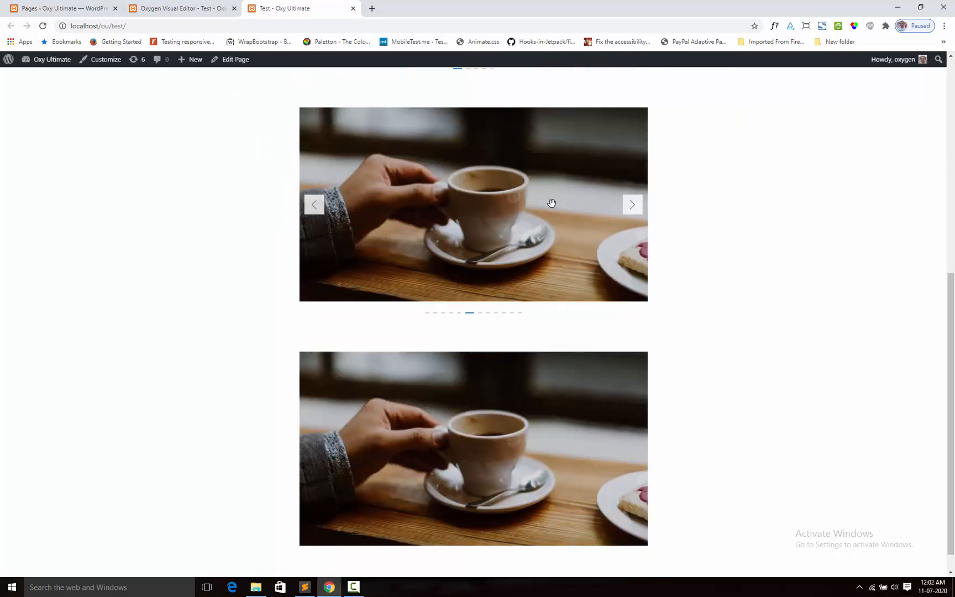
pyautogui.click(633, 205)
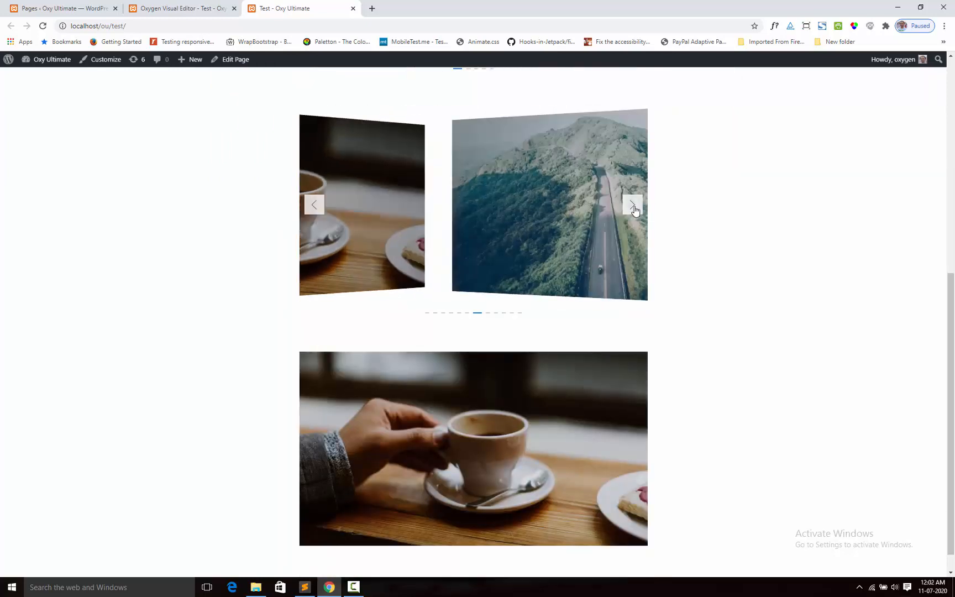
pyautogui.click(633, 205)
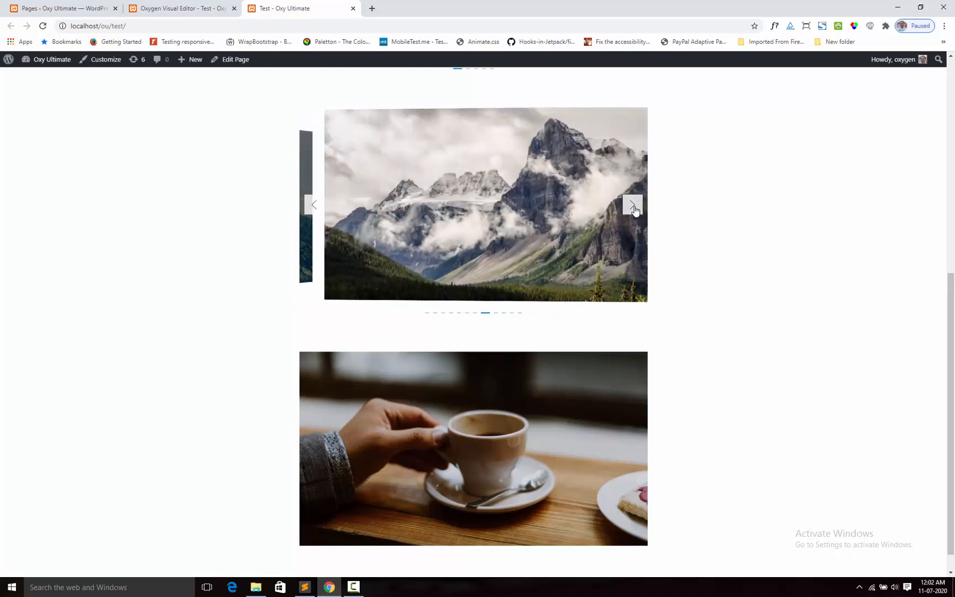
pyautogui.click(634, 207)
# Swipe the cube-effect slider at the end of the page through its slides, and return to the page's beginning.
pyautogui.scroll(-1, 667, 317)
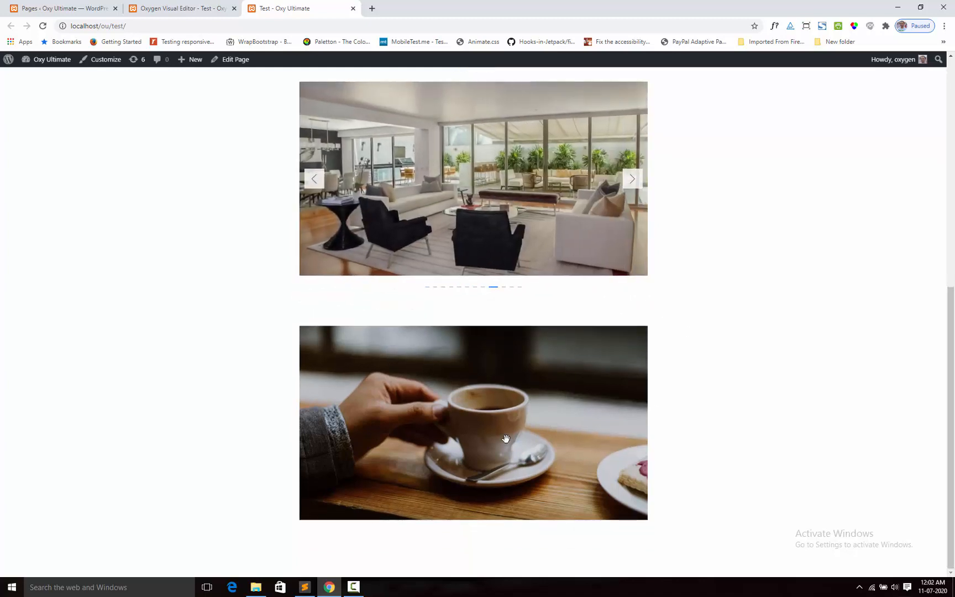
pyautogui.moveTo(555, 420); pyautogui.dragTo(391, 421)
pyautogui.moveTo(565, 423); pyautogui.dragTo(384, 423)
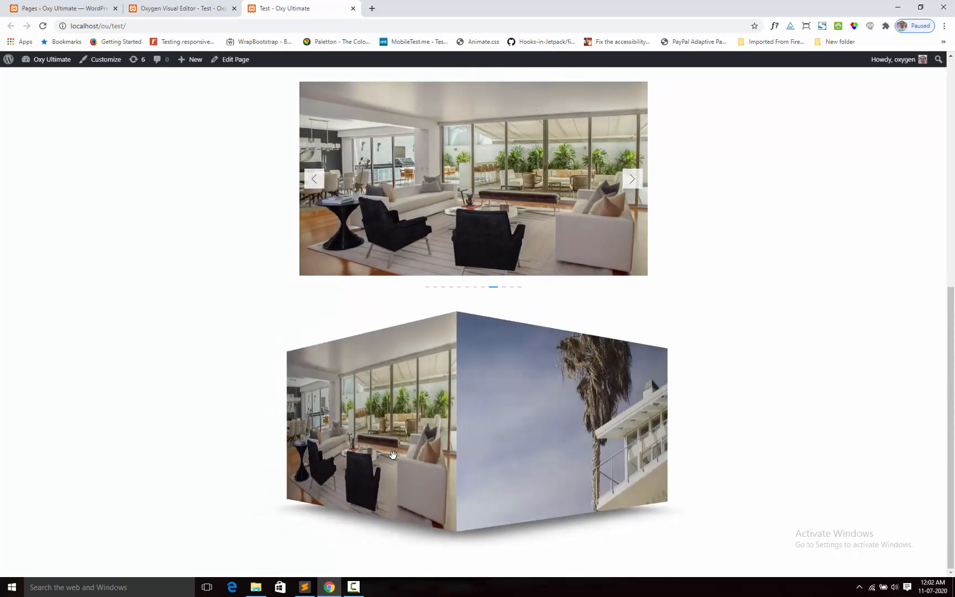
pyautogui.scroll(3, 571, 436)
pyautogui.scroll(5, 572, 436)
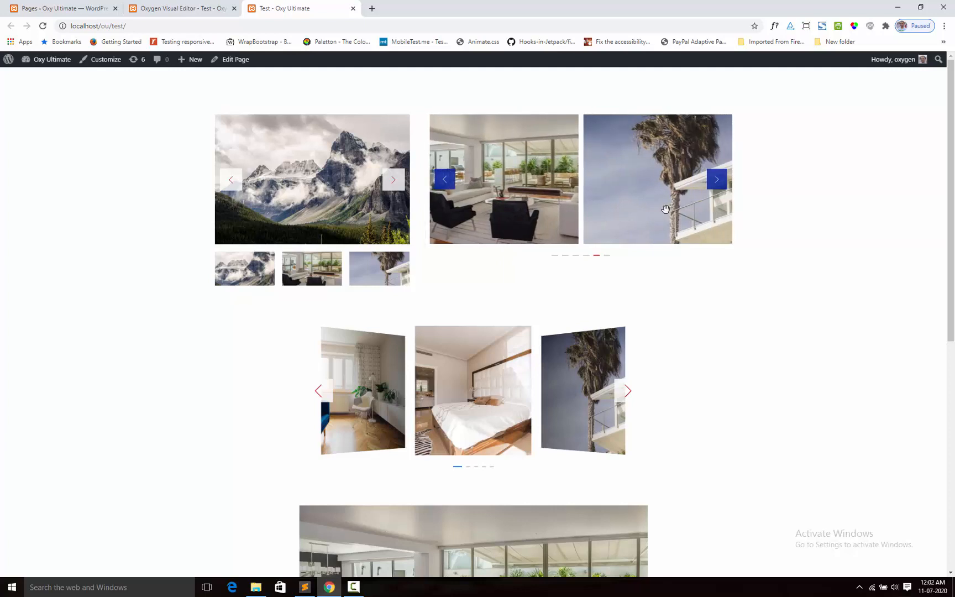
# Switch to the Oxygen Visual Editor and view the slider image settings of Gallery Slider #96.
pyautogui.click(177, 6)
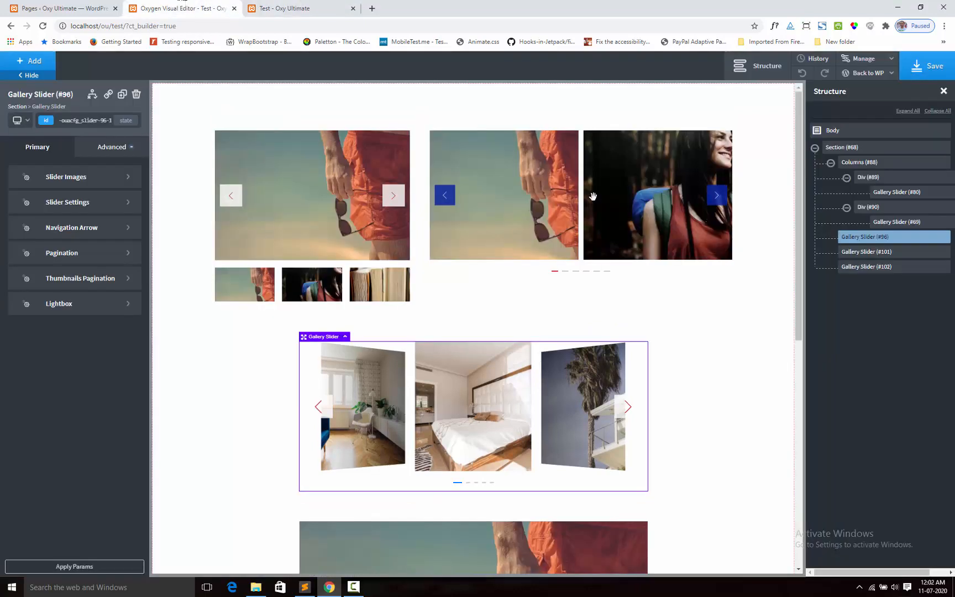
pyautogui.scroll(-2, 685, 330)
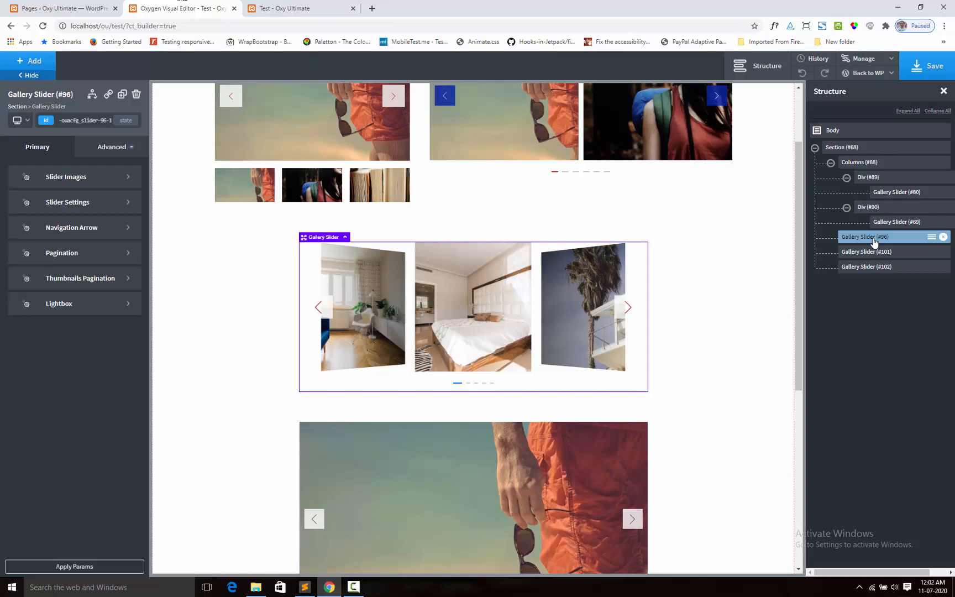
pyautogui.click(75, 183)
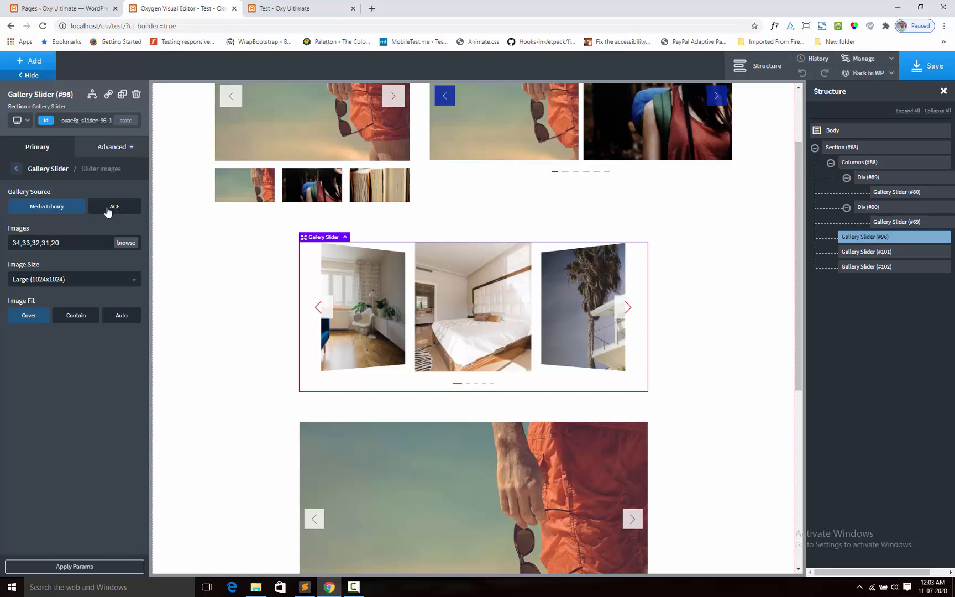
# Open the slider image settings of Gallery Slider #80 and examine its ACF source, page ID and field name.
pyautogui.scroll(3, 381, 180)
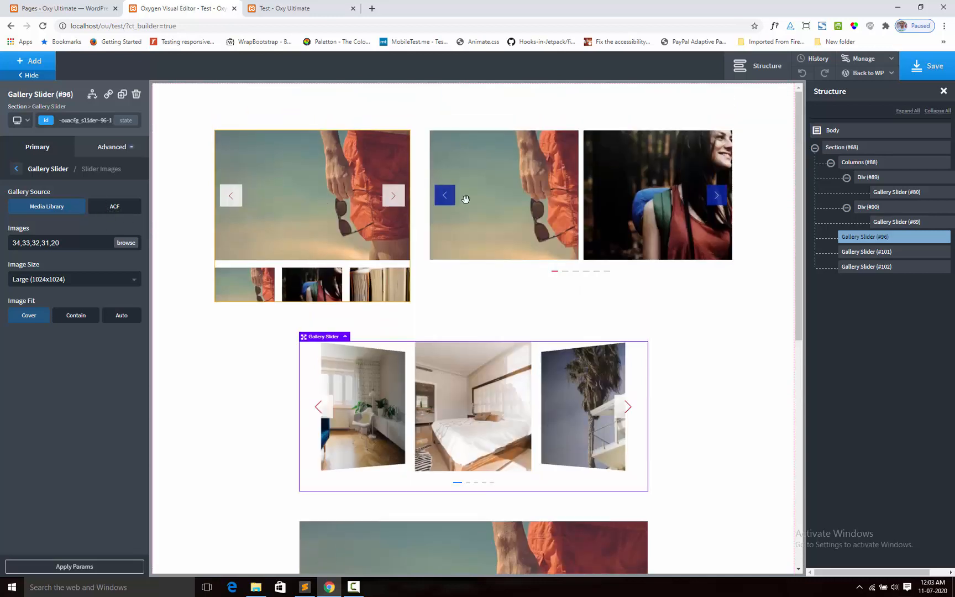
pyautogui.click(886, 194)
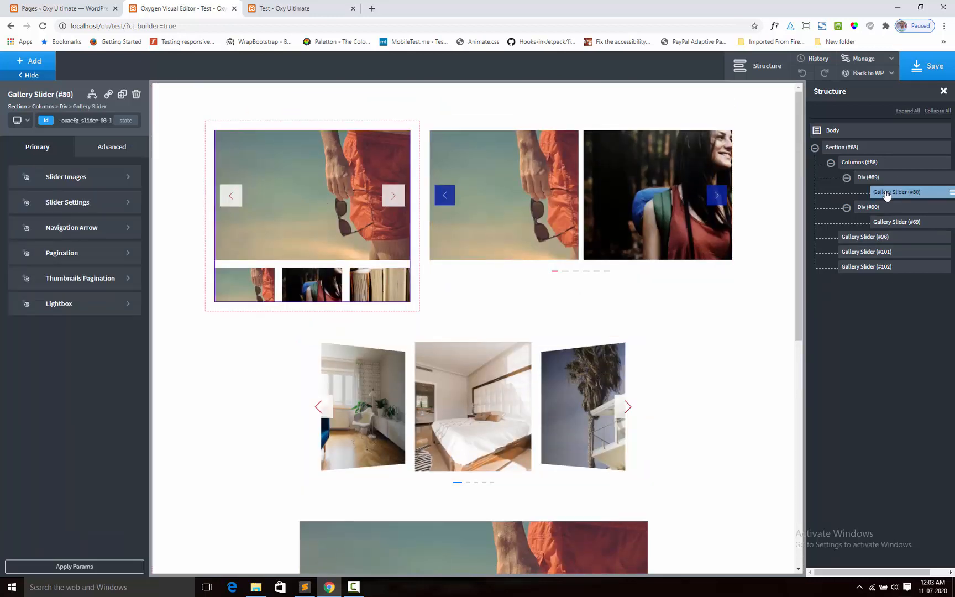
pyautogui.click(59, 184)
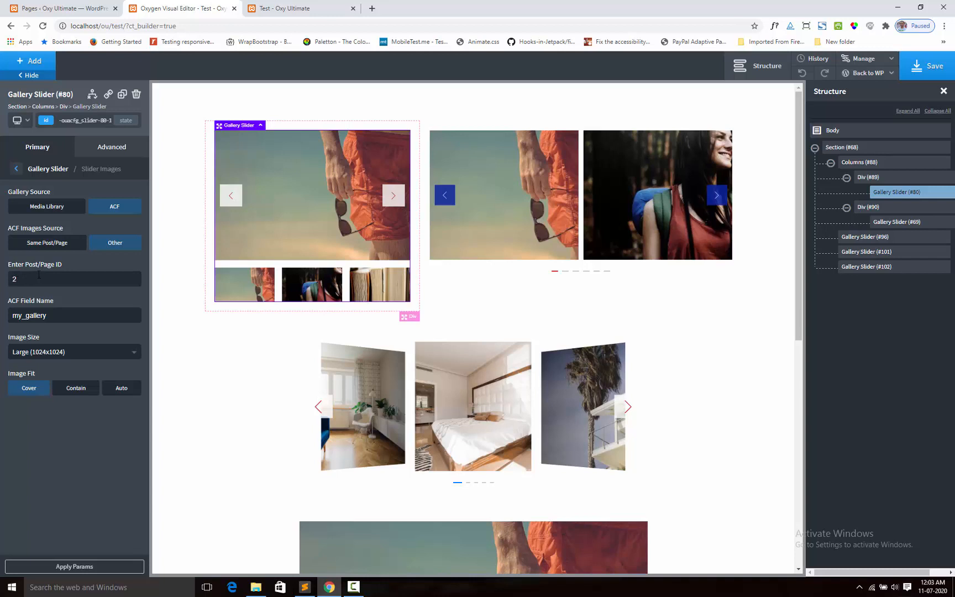
pyautogui.moveTo(48, 316); pyautogui.dragTo(12, 317)
pyautogui.click(49, 320)
pyautogui.moveTo(47, 315); pyautogui.dragTo(12, 316)
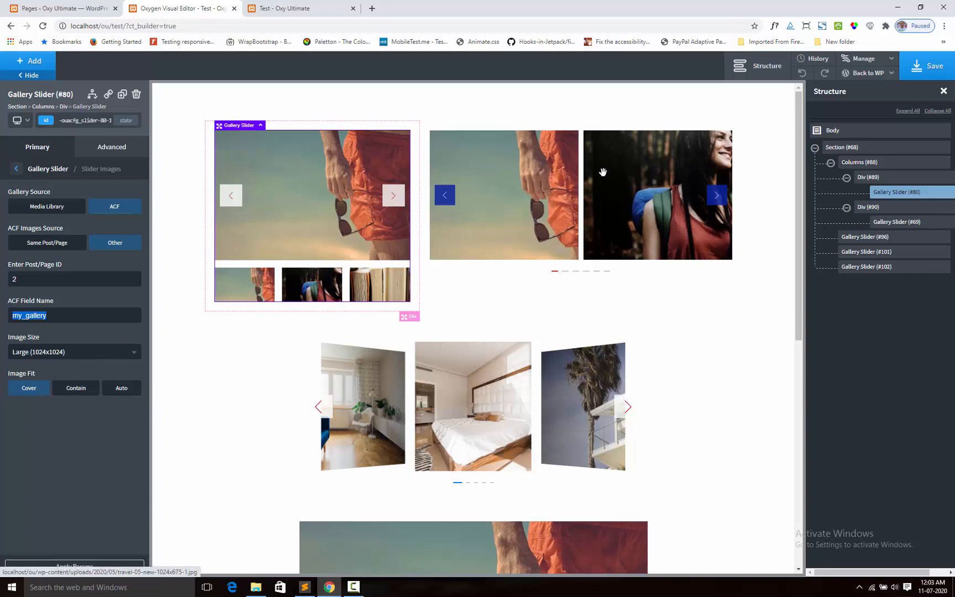
# Open the slider image settings of Gallery Slider #96.
pyautogui.click(896, 240)
pyautogui.click(96, 186)
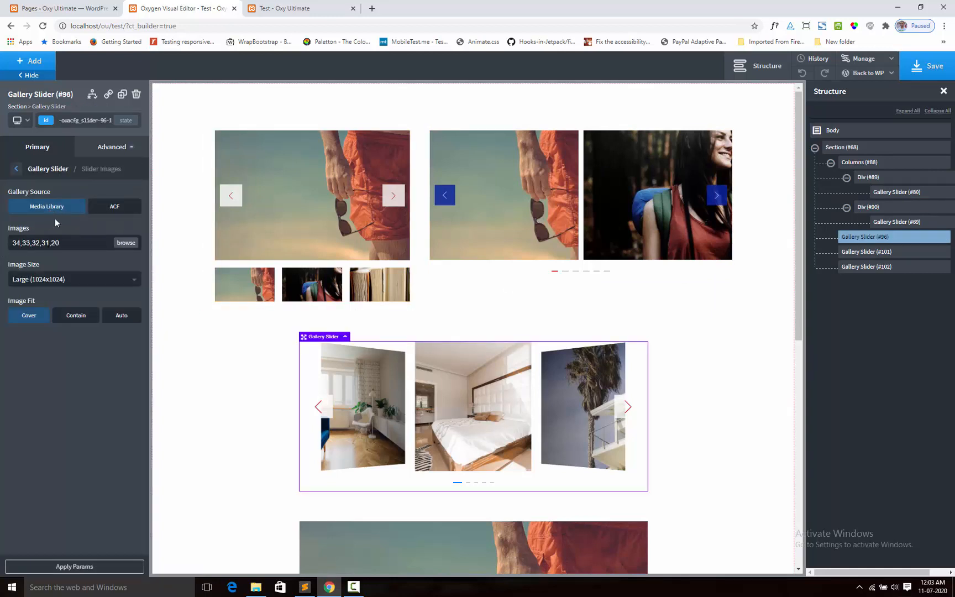
# Try selecting the coffee cup, mountain road and mountain peak images from the media library, and close it without creating a gallery.
pyautogui.click(123, 249)
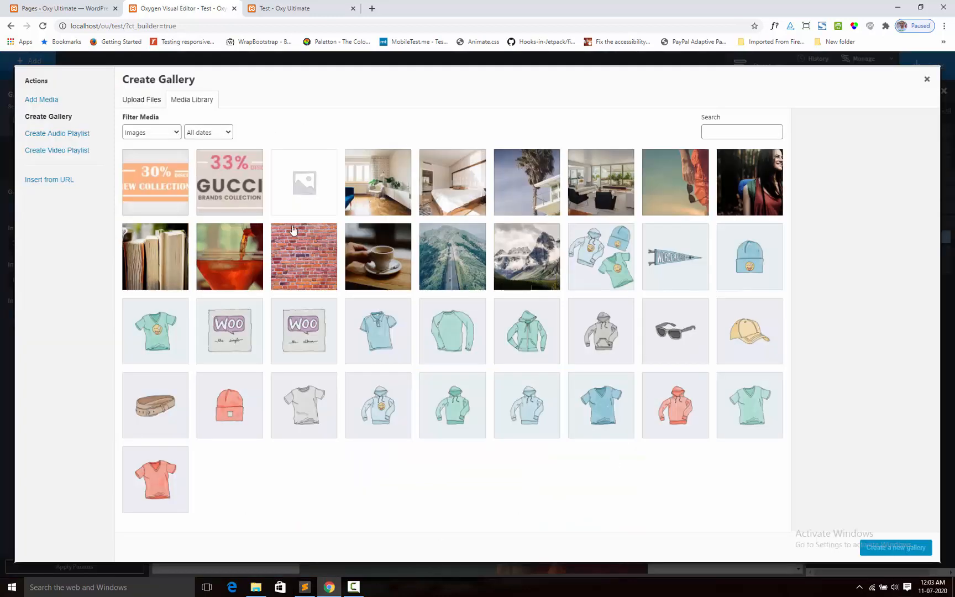
pyautogui.click(393, 255)
pyautogui.click(437, 259)
pyautogui.click(509, 258)
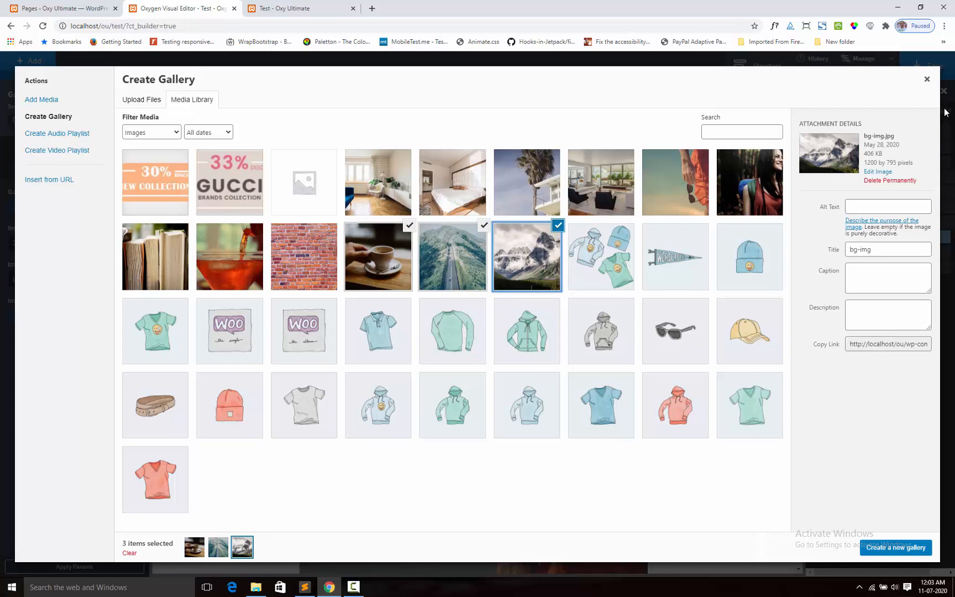
pyautogui.click(927, 79)
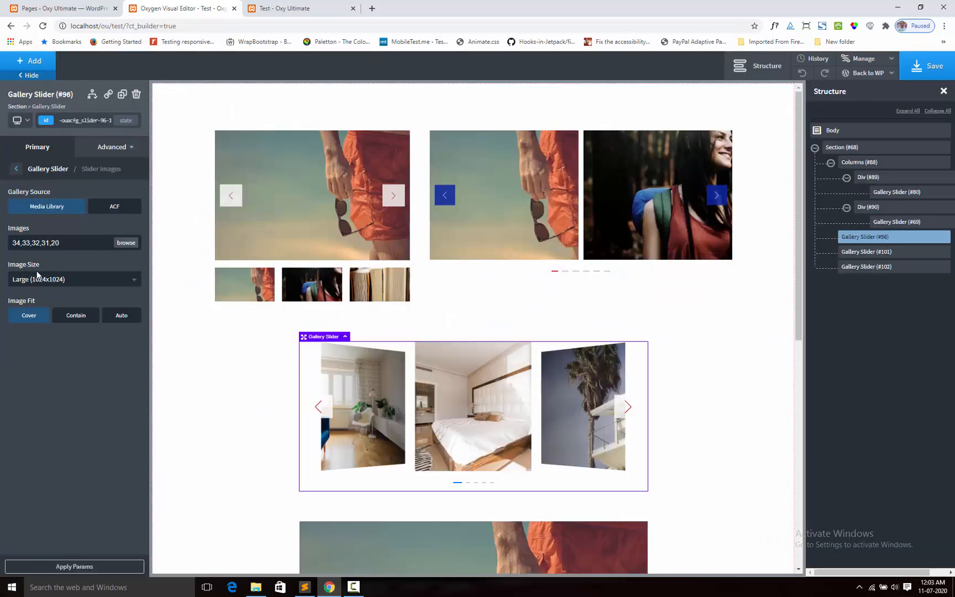
# Review the available image sizes, and try the Contain and Auto image fits on the slider before restoring Cover.
pyautogui.click(59, 279)
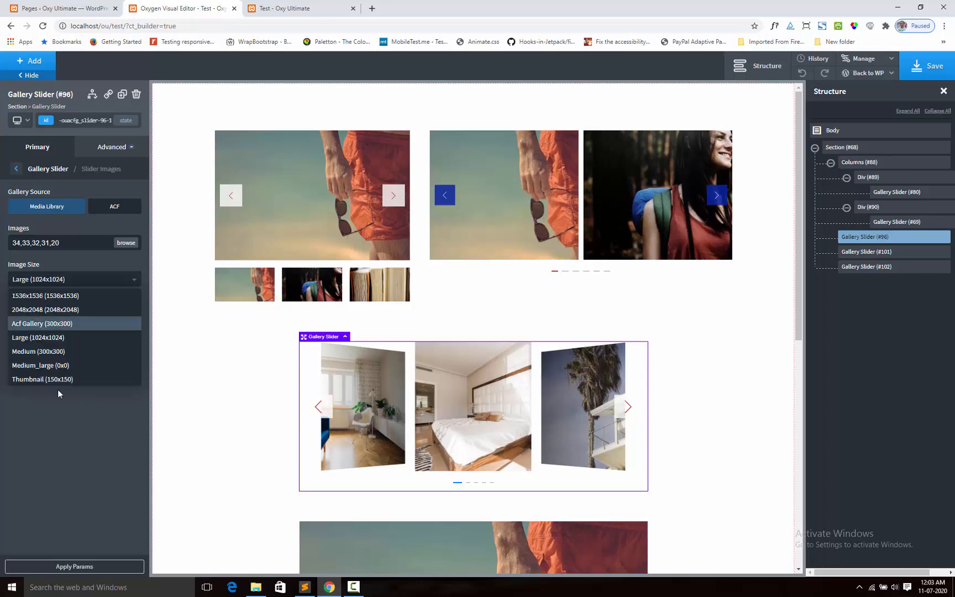
pyautogui.click(71, 286)
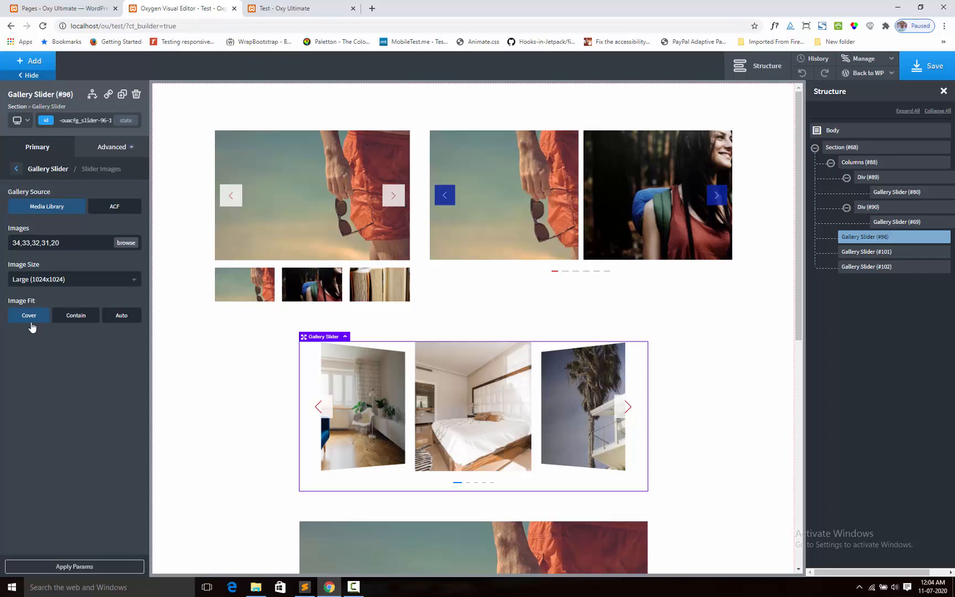
pyautogui.click(70, 315)
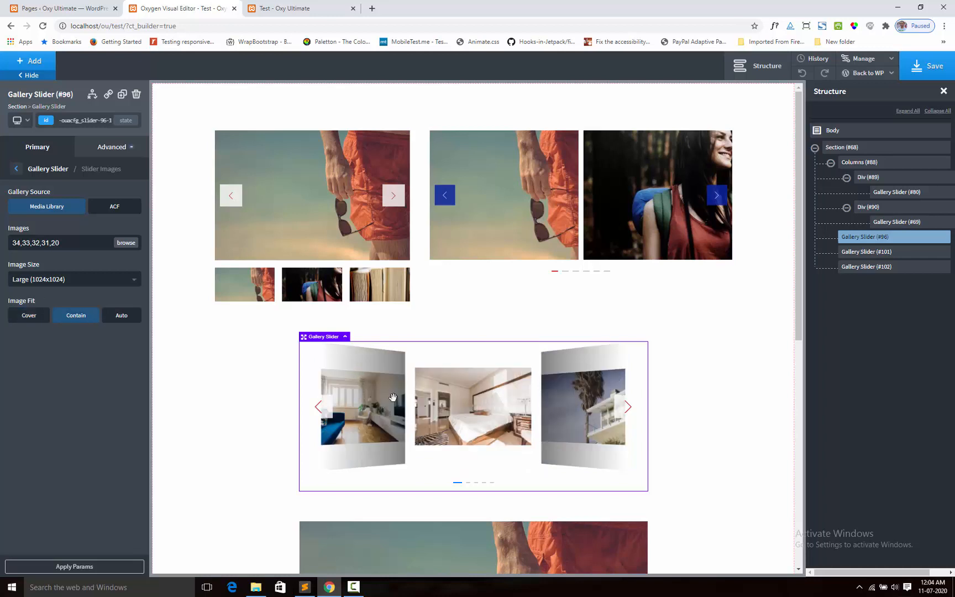
pyautogui.click(129, 320)
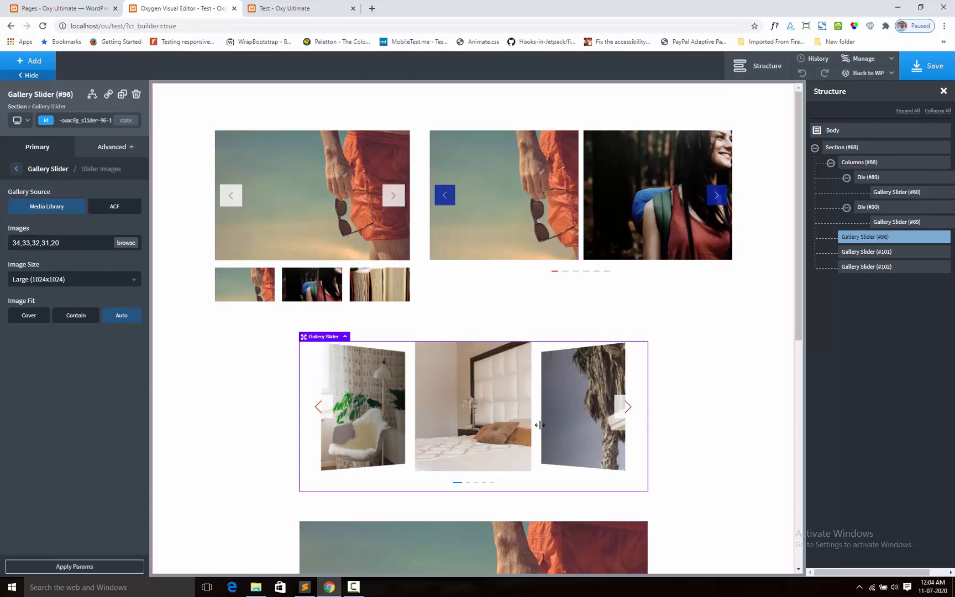
pyautogui.click(38, 320)
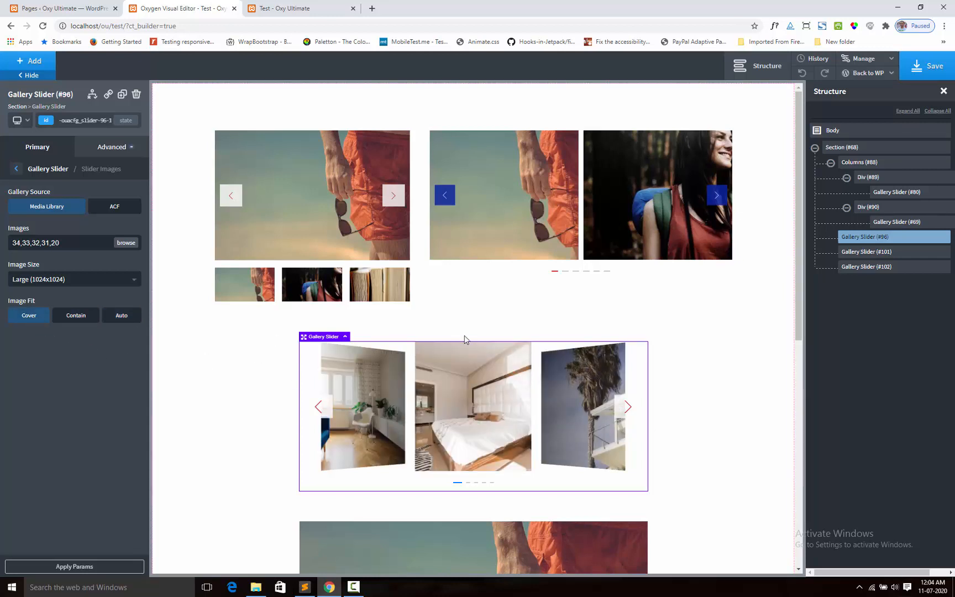
# Open the slider settings of Gallery Slider #96 and set its height to 290 px.
pyautogui.click(33, 170)
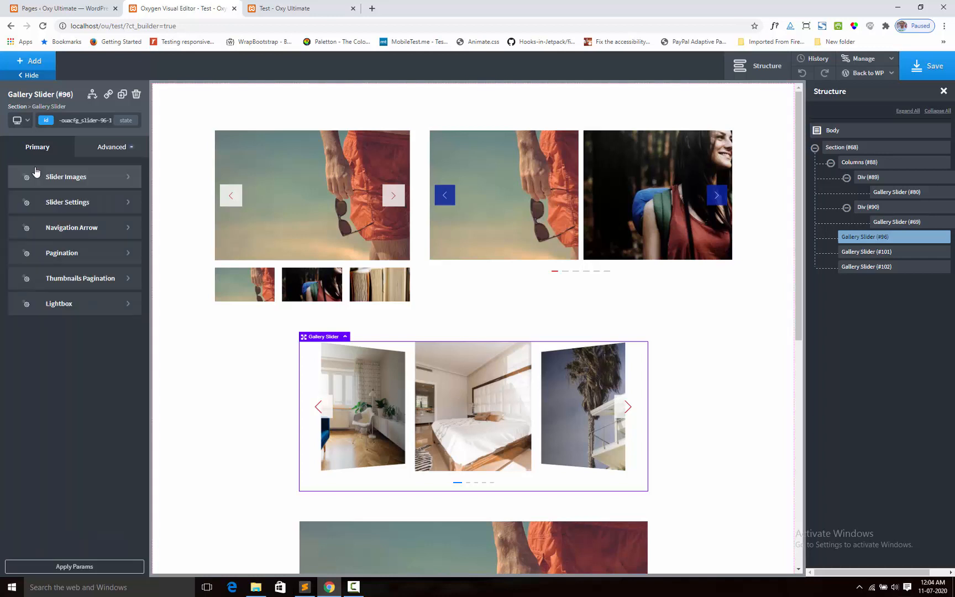
pyautogui.click(69, 203)
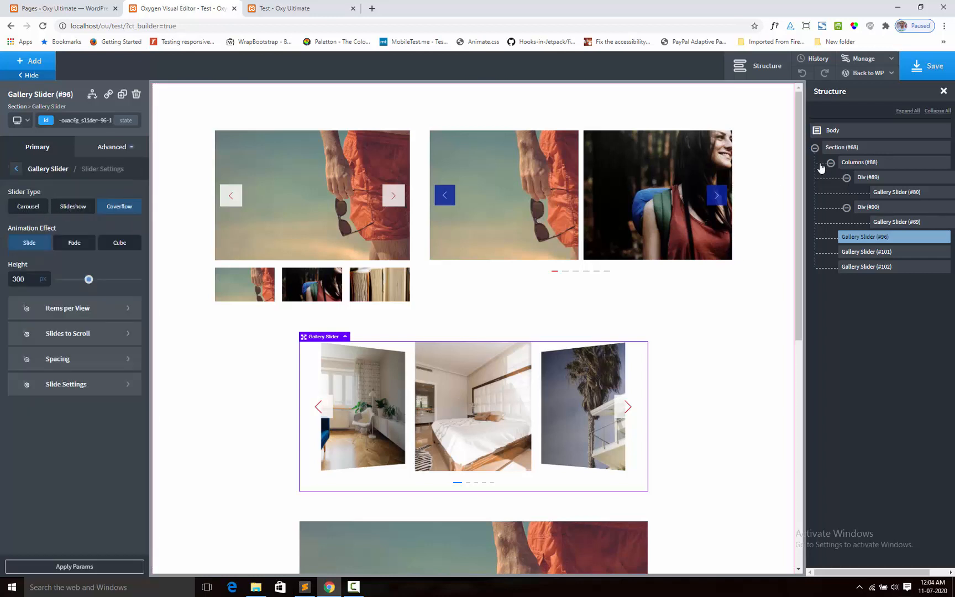
pyautogui.moveTo(801, 157); pyautogui.dragTo(798, 224)
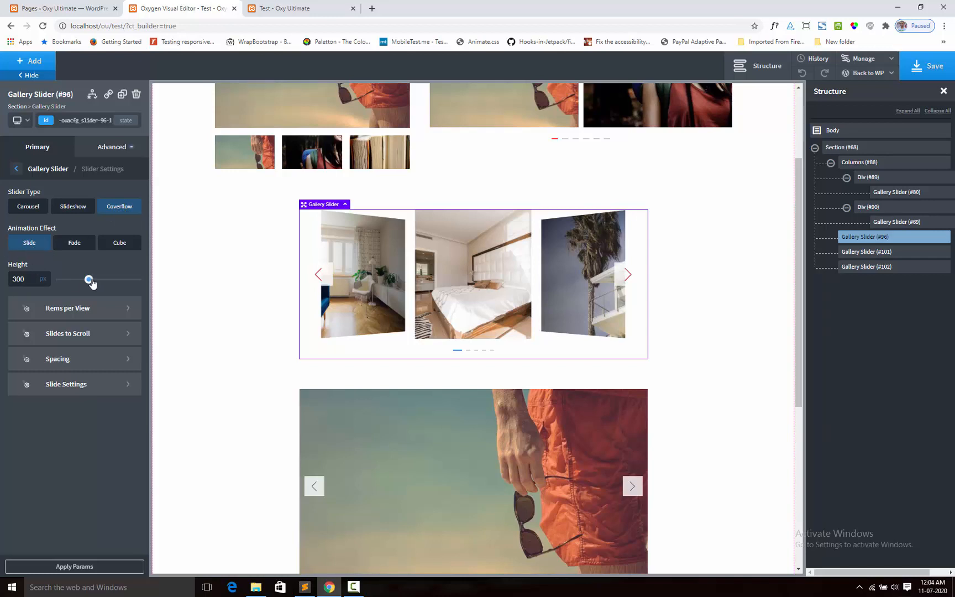
pyautogui.moveTo(92, 283); pyautogui.dragTo(88, 284)
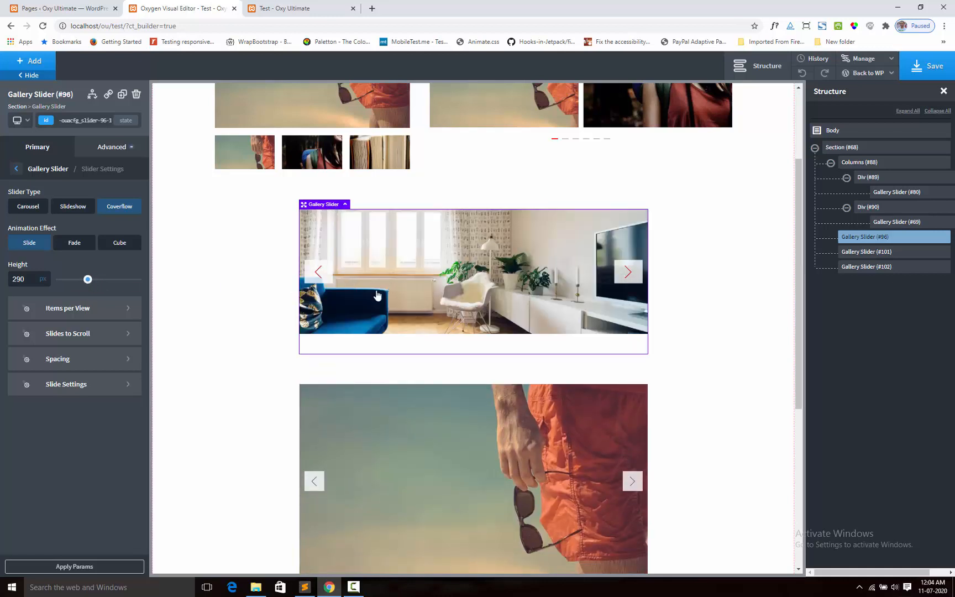
# Examine the items-per-view values of Gallery Slider #96 for all devices and each screen-width breakpoint.
pyautogui.click(61, 313)
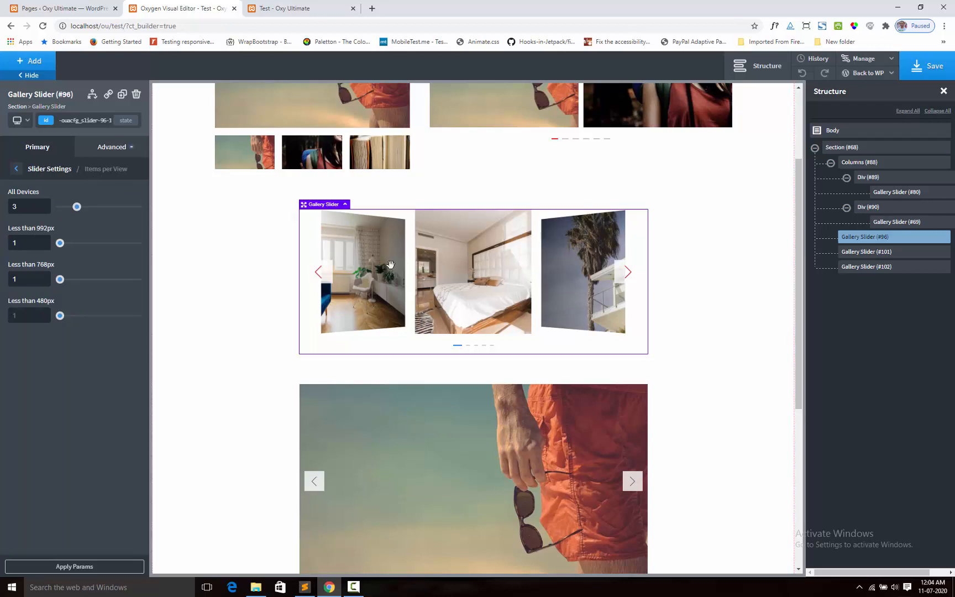
pyautogui.click(31, 169)
pyautogui.scroll(3, 708, 375)
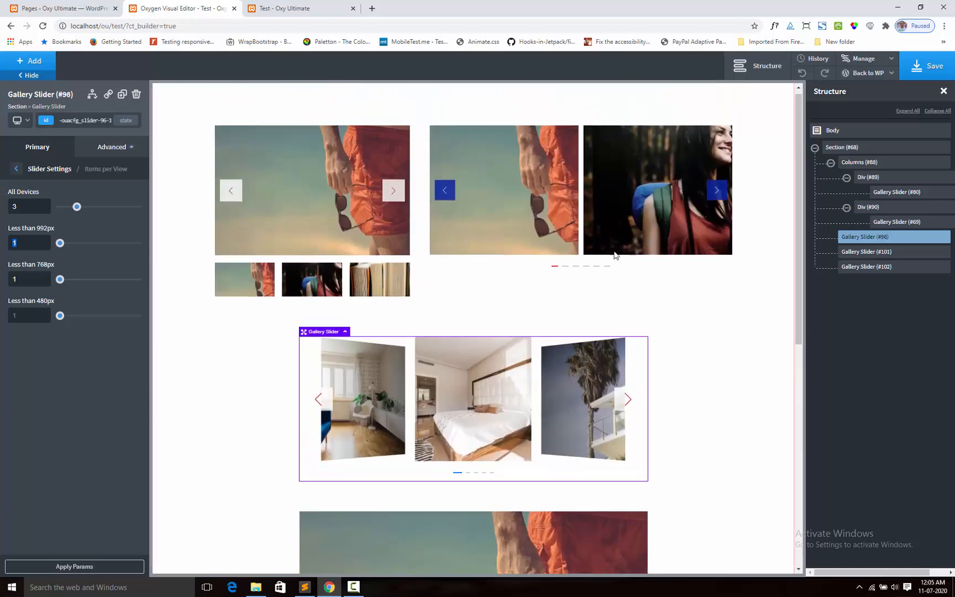
# Set Gallery Slider #69 to show 3 items per view on all devices, and save the page.
pyautogui.click(912, 224)
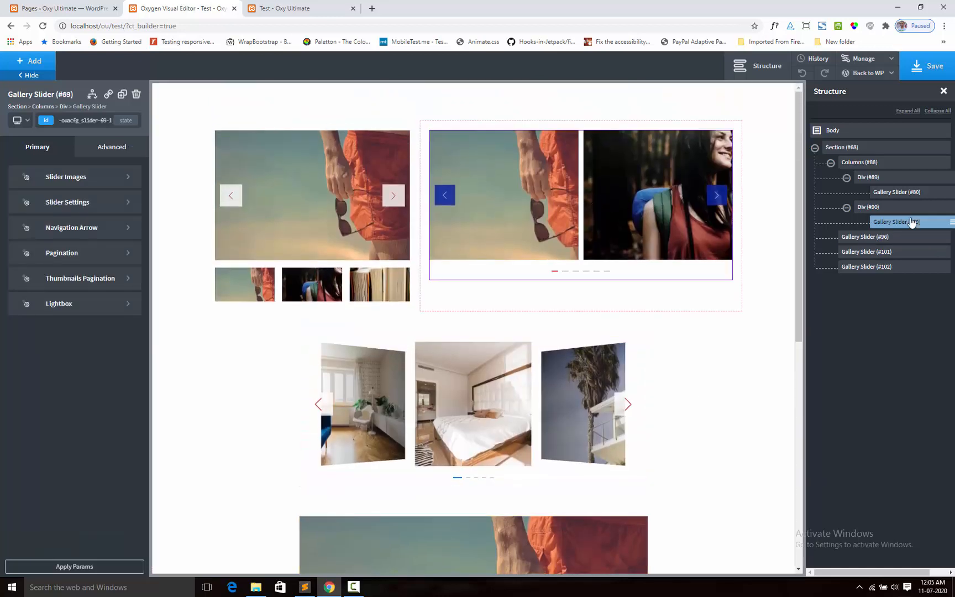
pyautogui.click(95, 204)
pyautogui.click(92, 309)
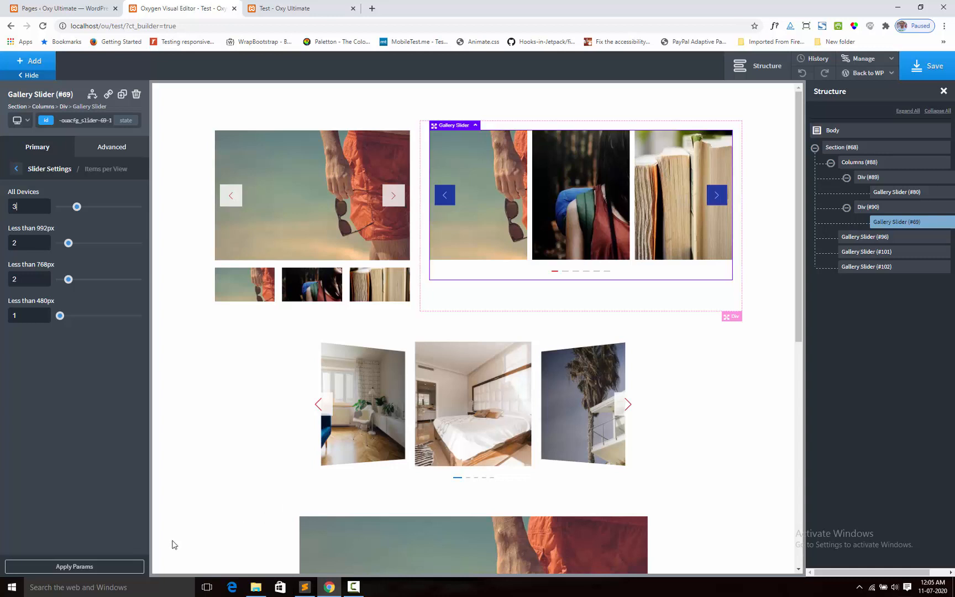
pyautogui.click(926, 68)
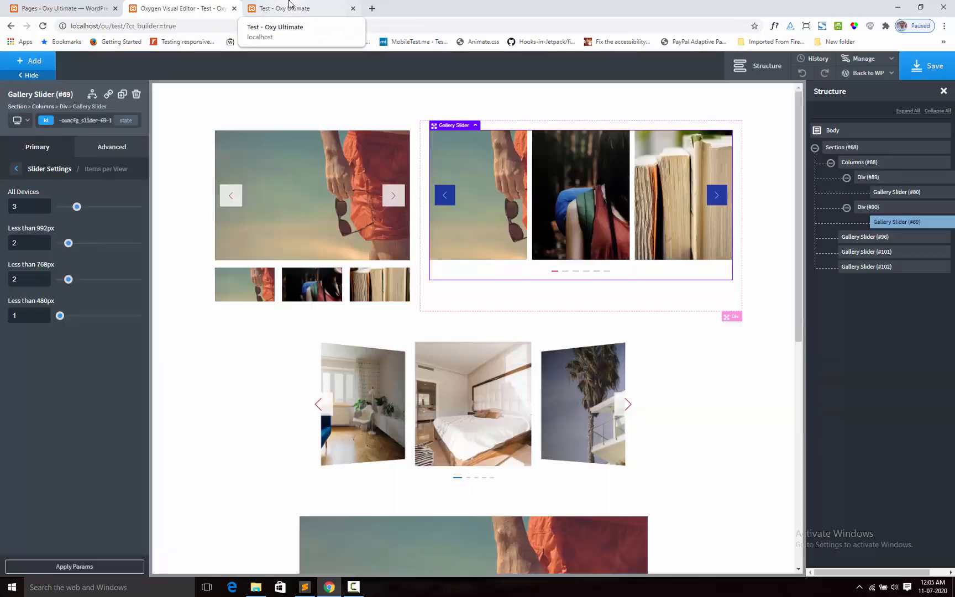
# Reload the Test page in its own browser tab and advance the carousel with the blue arrows.
pyautogui.click(289, 6)
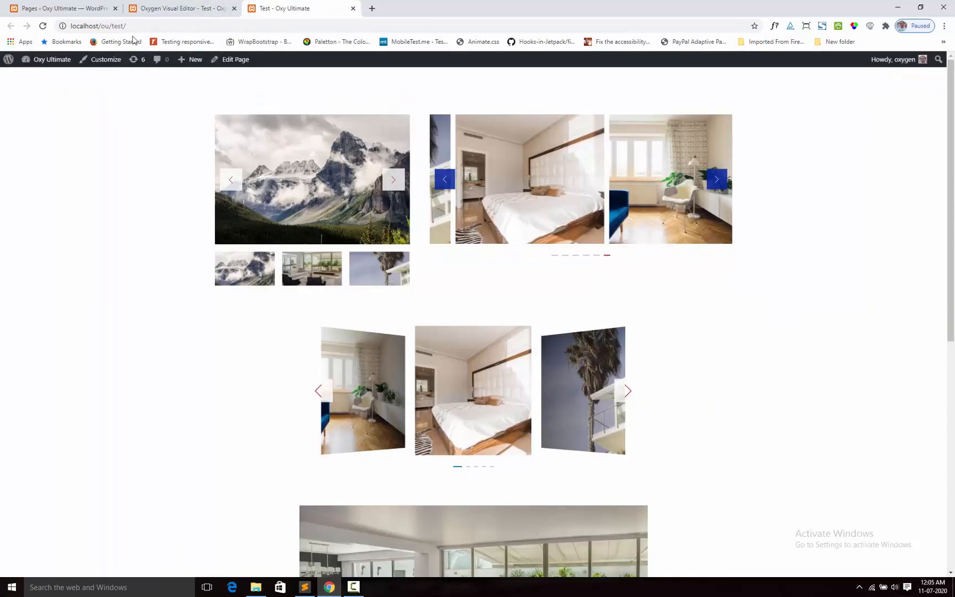
pyautogui.click(45, 28)
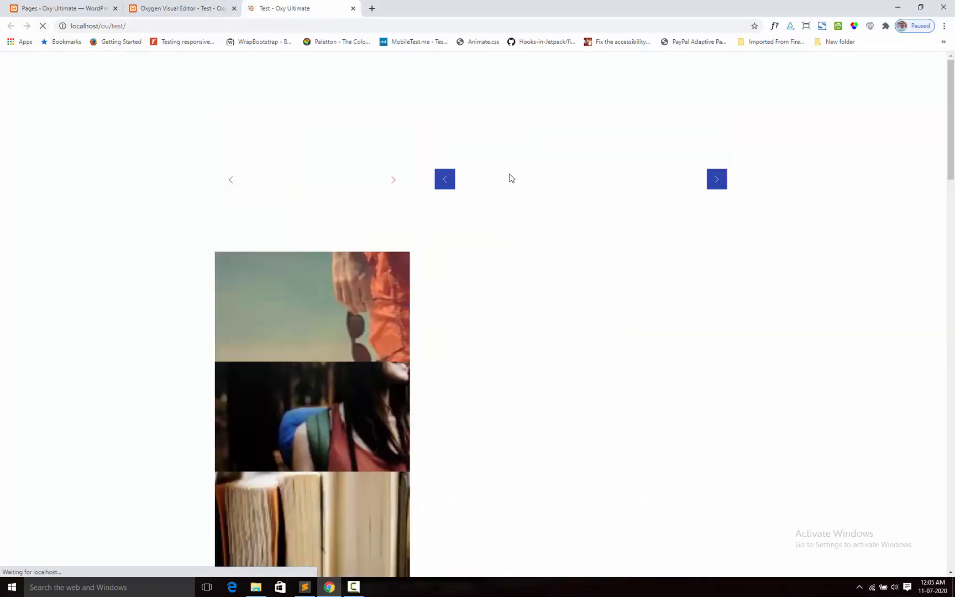
pyautogui.click(716, 180)
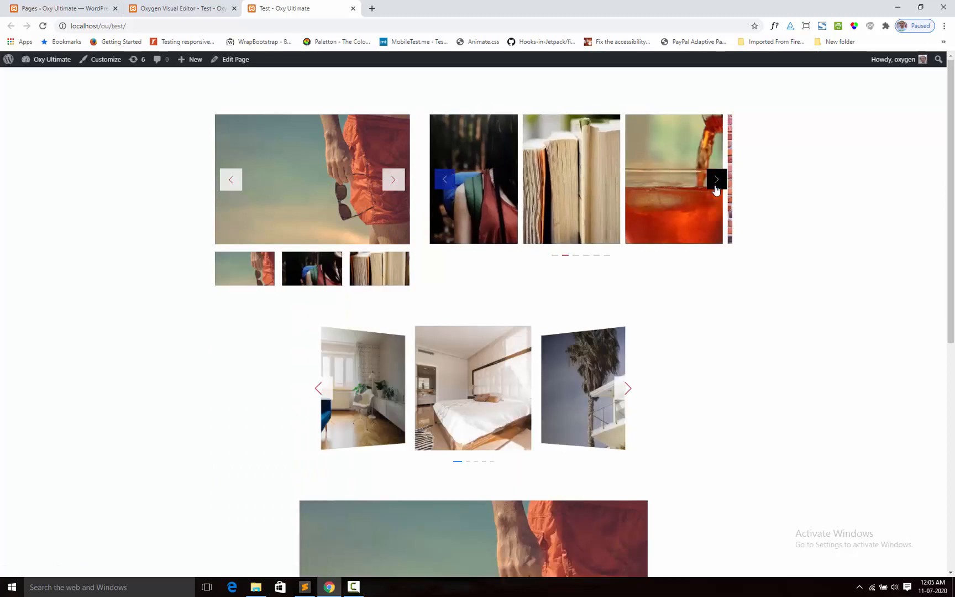
# Shrink the browser window to a 500 px wide viewport and page through the blue-arrow carousel to check its mobile layout.
pyautogui.doubleClick(600, 9)
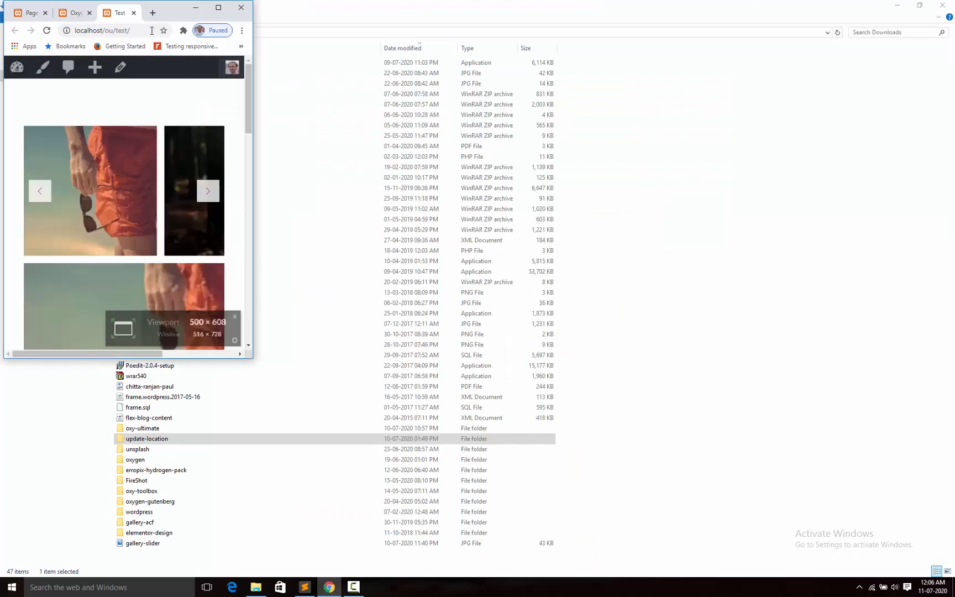
pyautogui.moveTo(179, 2); pyautogui.dragTo(219, 16)
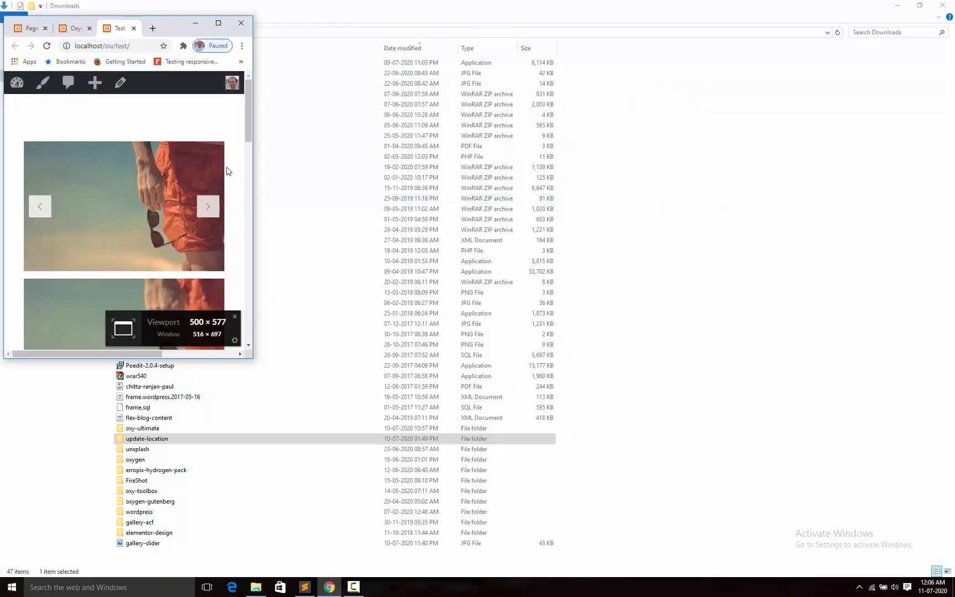
pyautogui.scroll(-2, 230, 189)
pyautogui.scroll(-2, 231, 188)
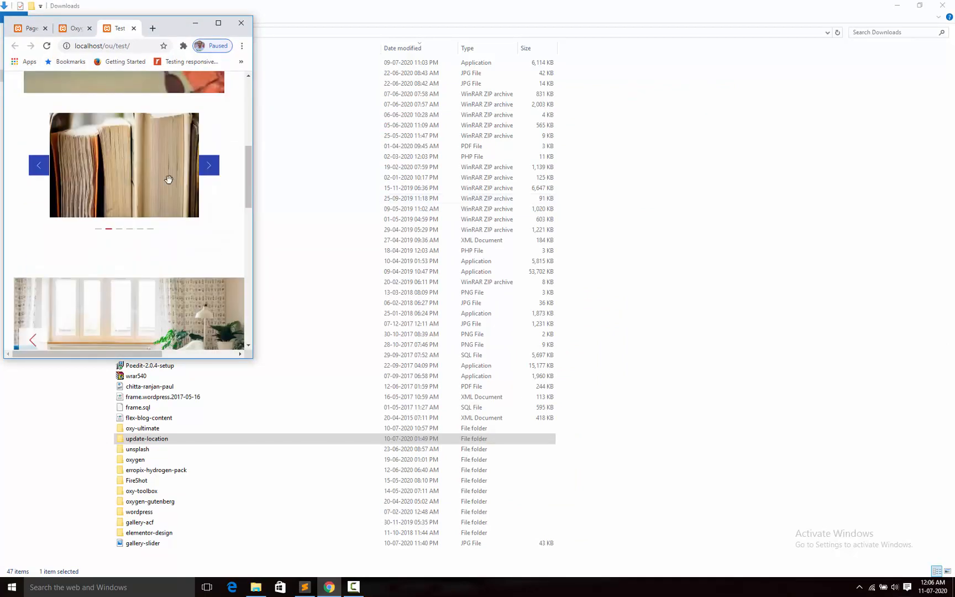
pyautogui.click(209, 175)
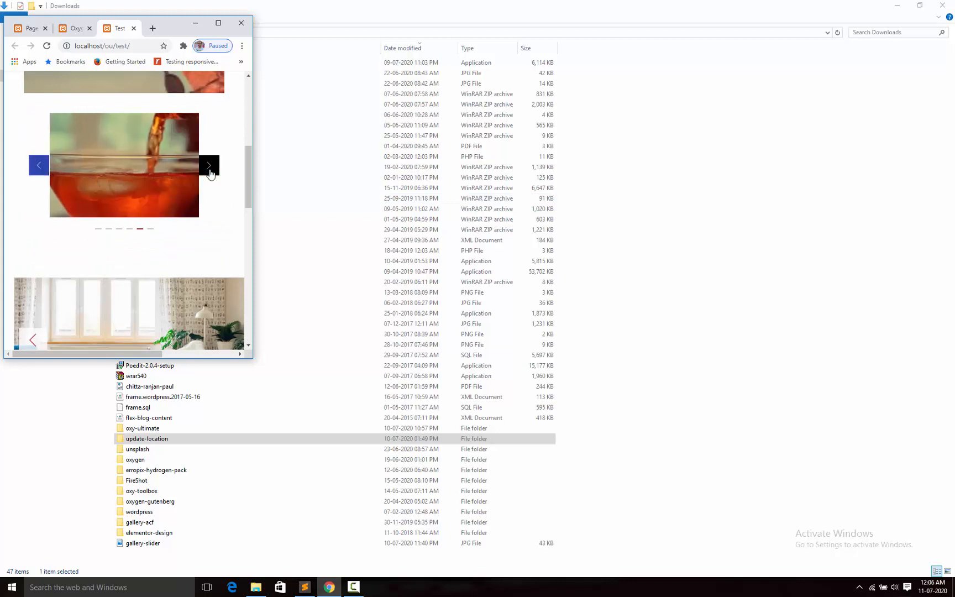
pyautogui.click(209, 166)
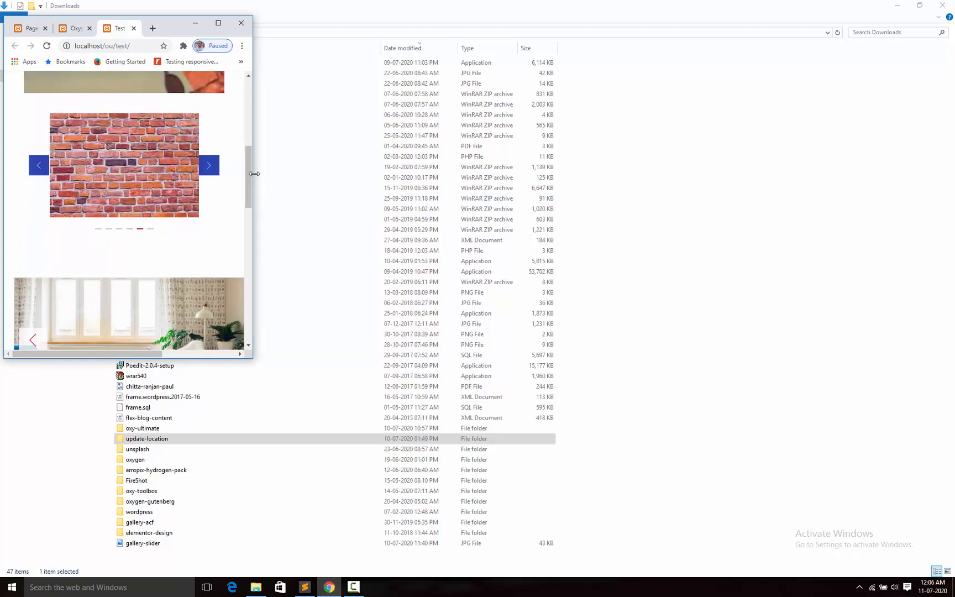
# Widen the browser window to 776 px and 901 px viewports, advancing the blue-arrow carousel at each width.
pyautogui.moveTo(252, 179); pyautogui.dragTo(390, 189)
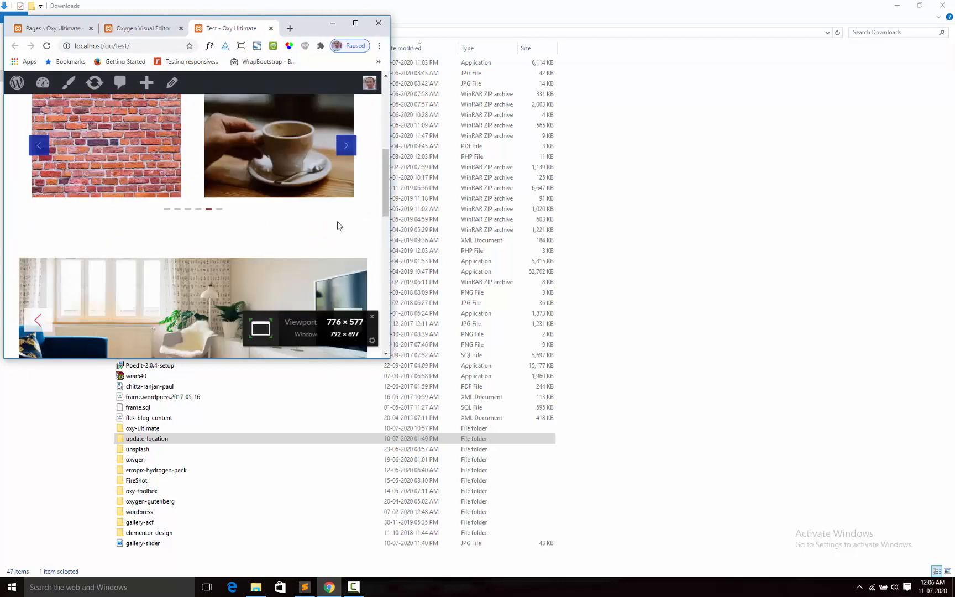
pyautogui.scroll(2, 338, 225)
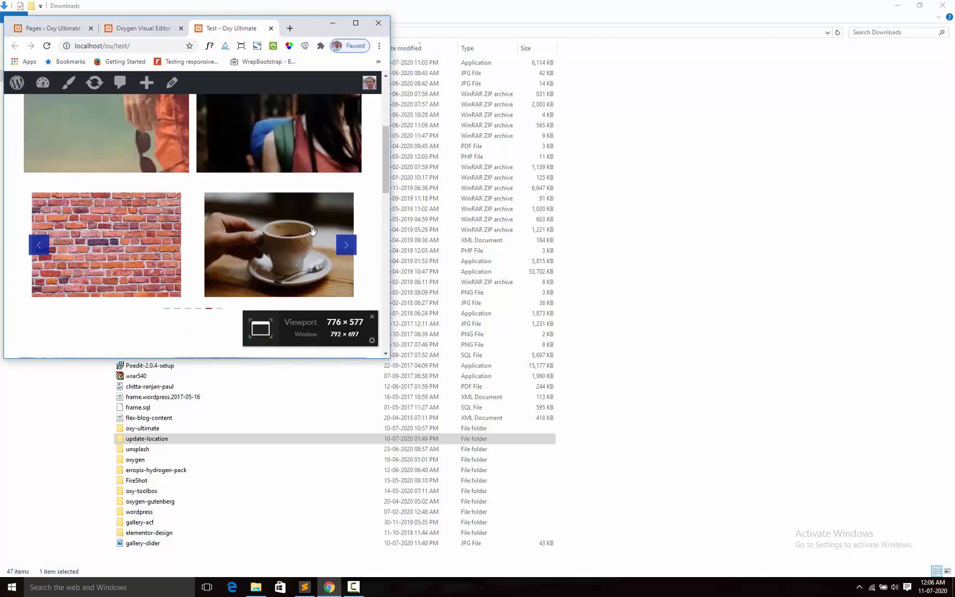
pyautogui.click(347, 249)
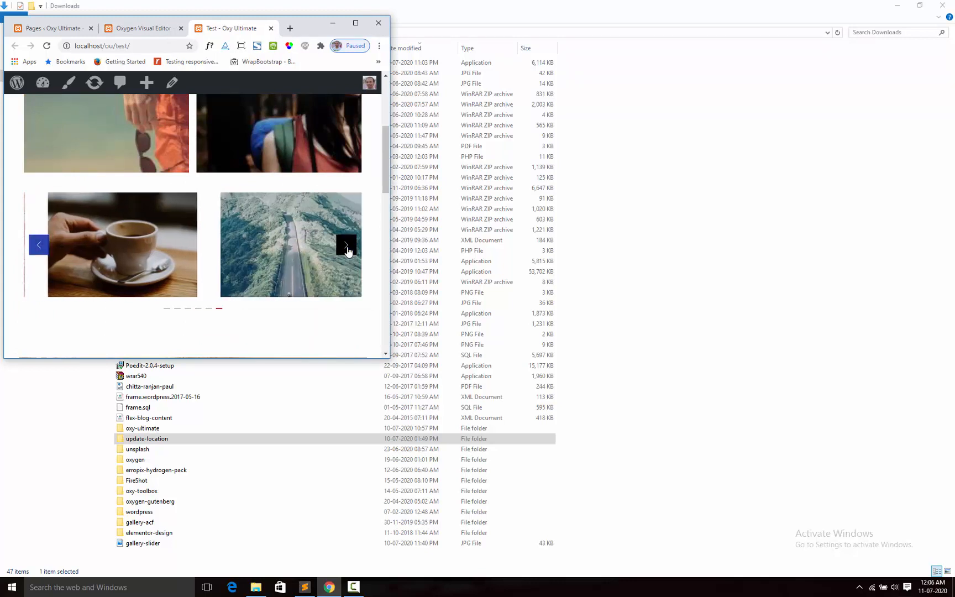
pyautogui.click(345, 244)
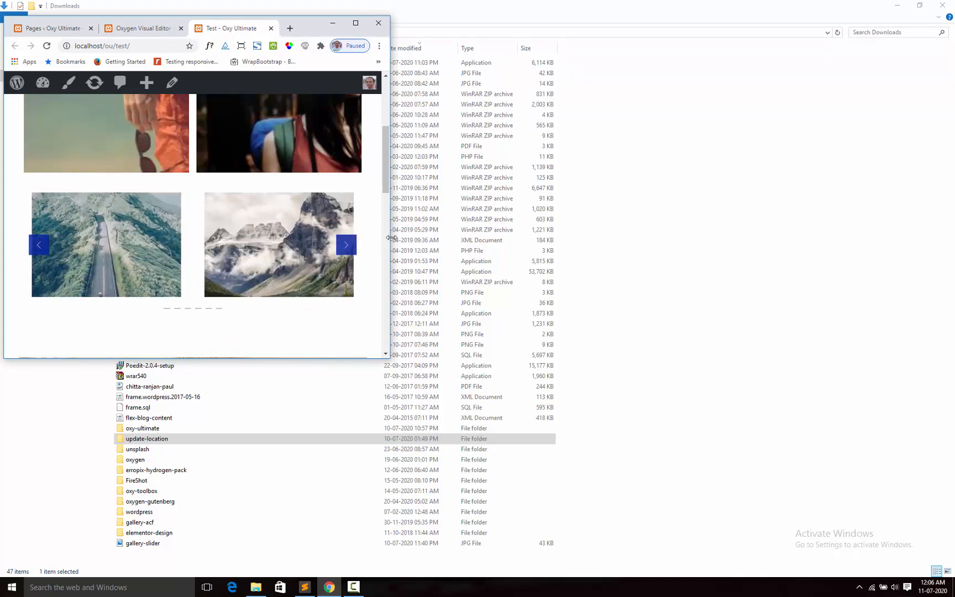
pyautogui.moveTo(391, 238); pyautogui.dragTo(453, 237)
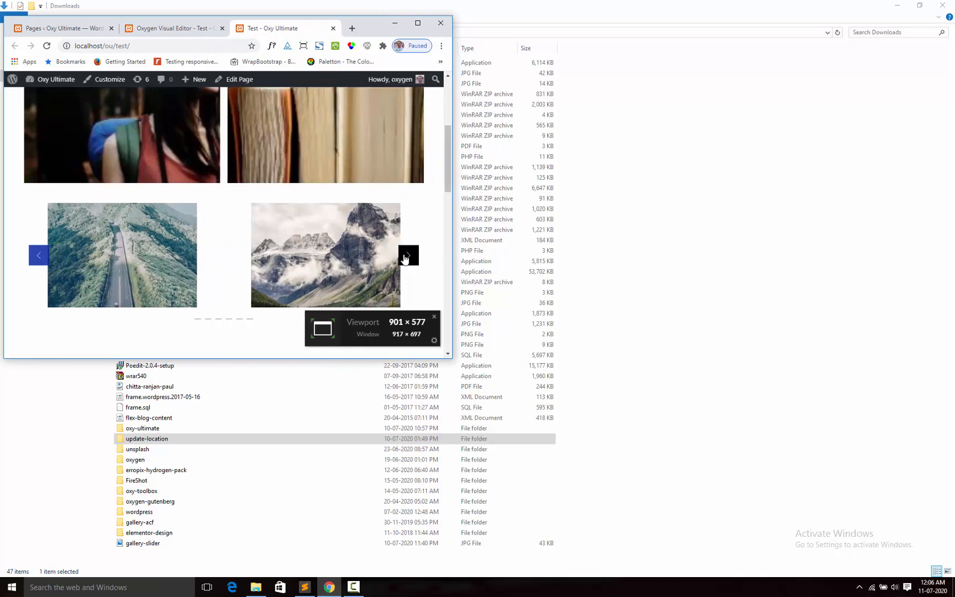
pyautogui.click(407, 256)
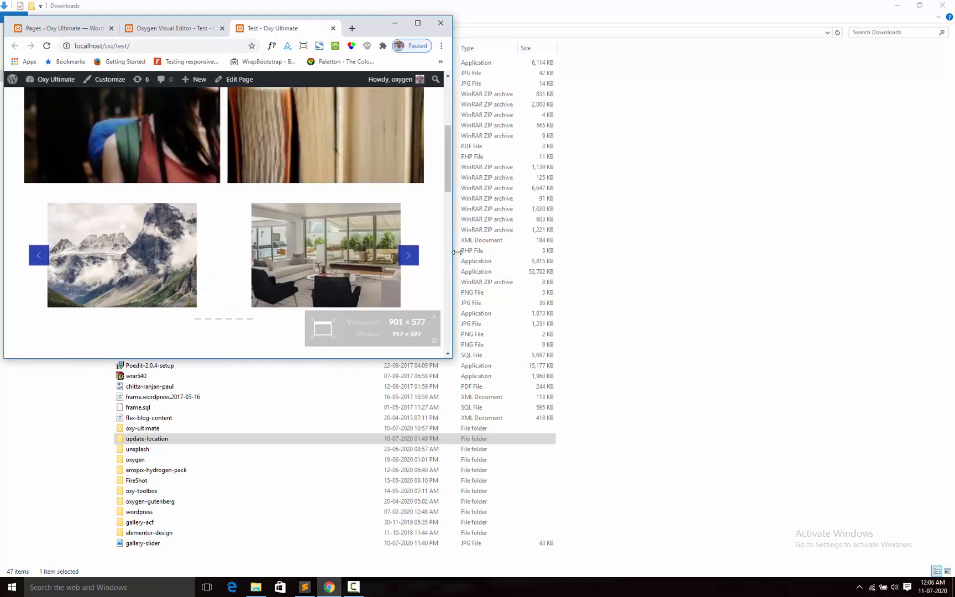
# Widen the viewport to 1072 px, page through the blue-arrow carousel to check its items per view, and maximize the browser window.
pyautogui.moveTo(456, 253); pyautogui.dragTo(539, 253)
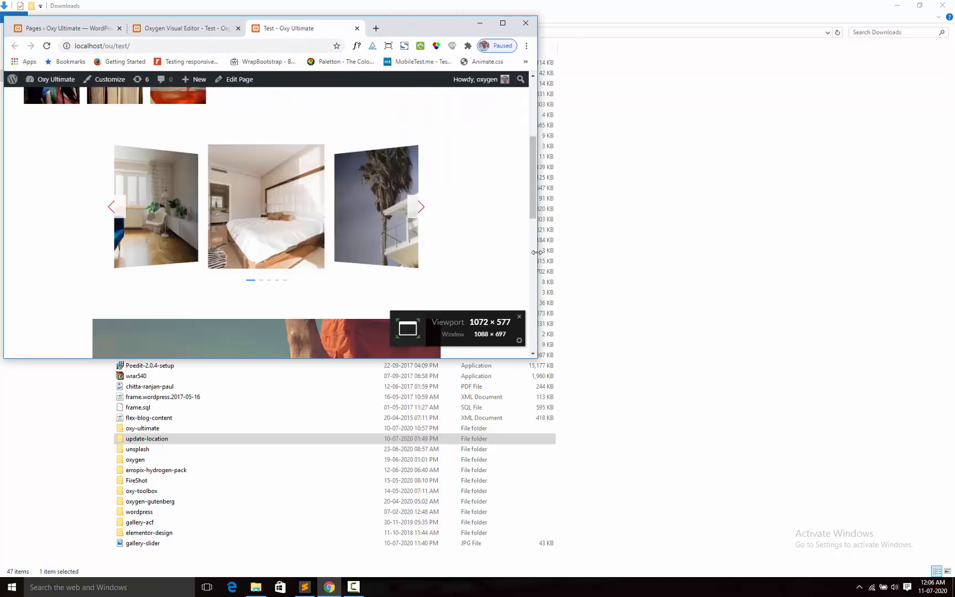
pyautogui.scroll(3, 503, 235)
pyautogui.scroll(-1, 502, 235)
pyautogui.scroll(1, 477, 229)
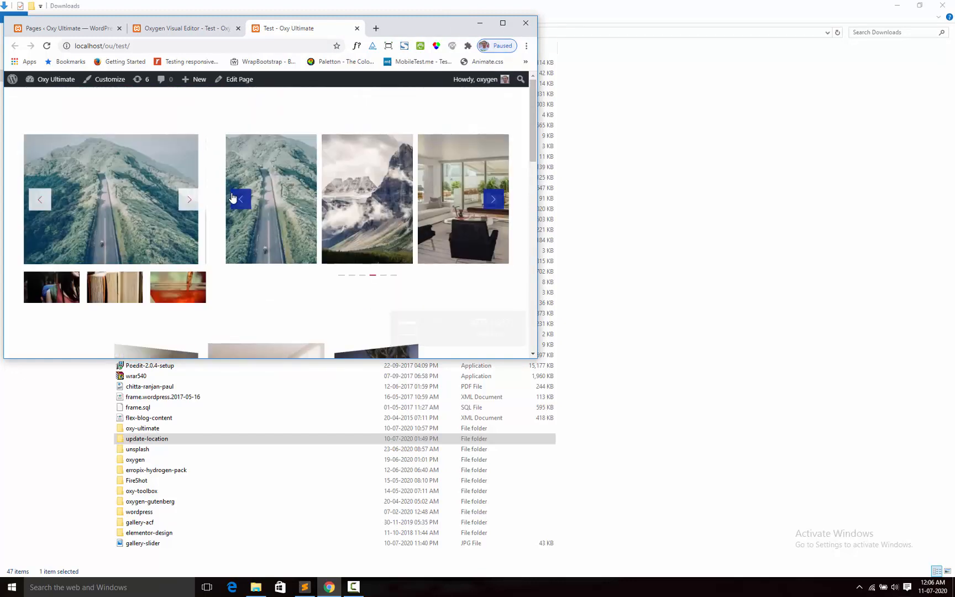
pyautogui.click(496, 208)
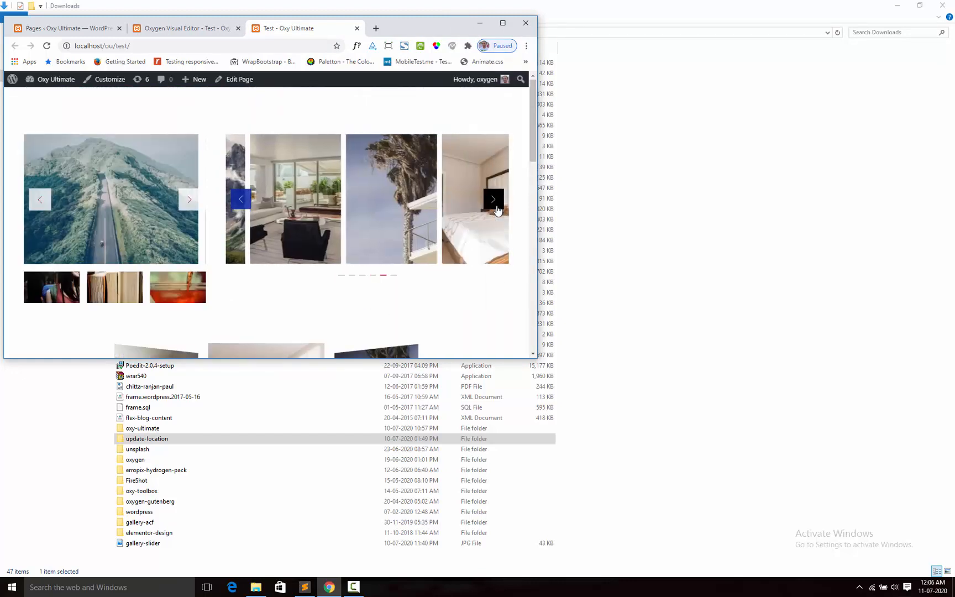
pyautogui.click(495, 206)
pyautogui.scroll(-2, 488, 235)
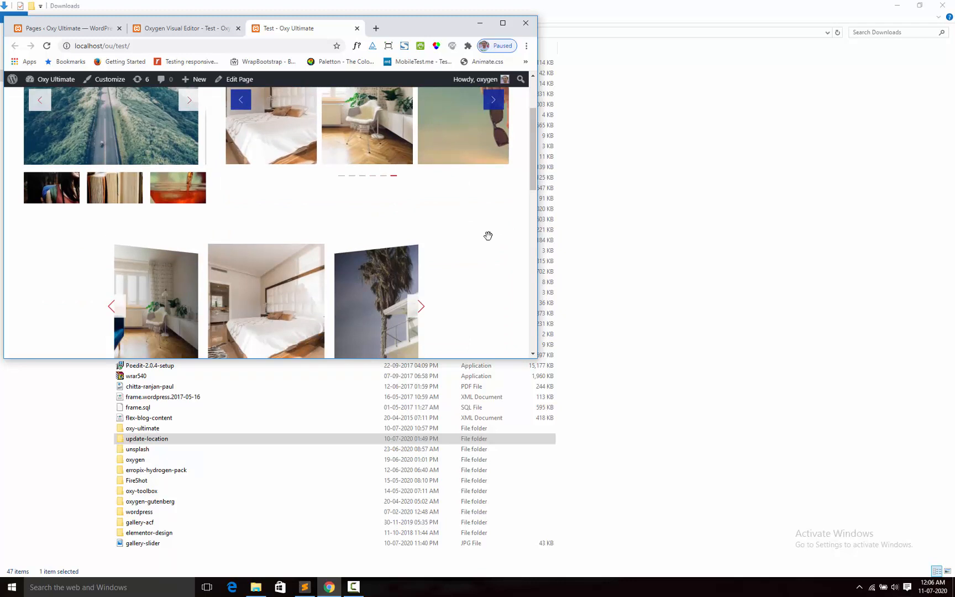
pyautogui.scroll(2, 488, 236)
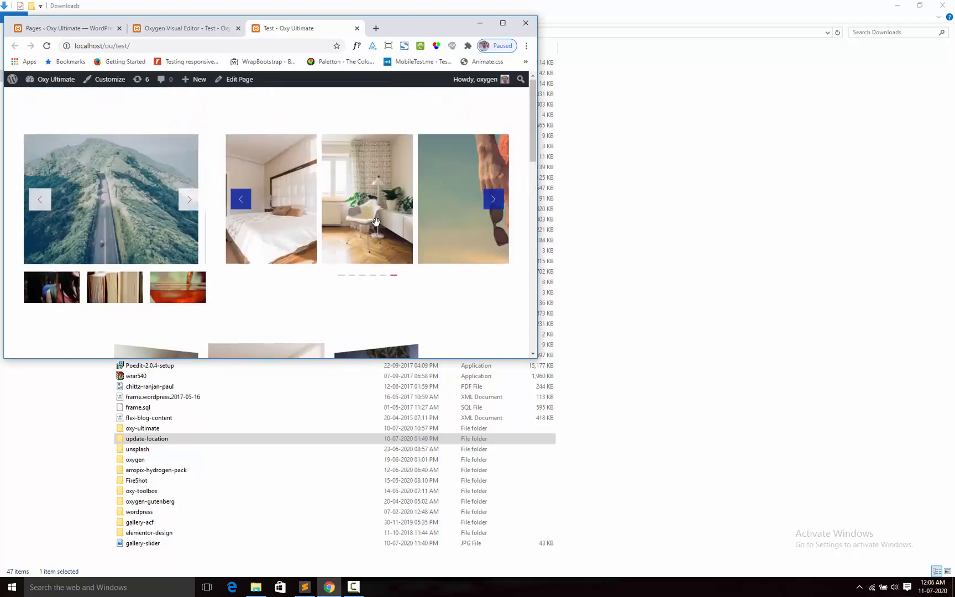
pyautogui.click(502, 23)
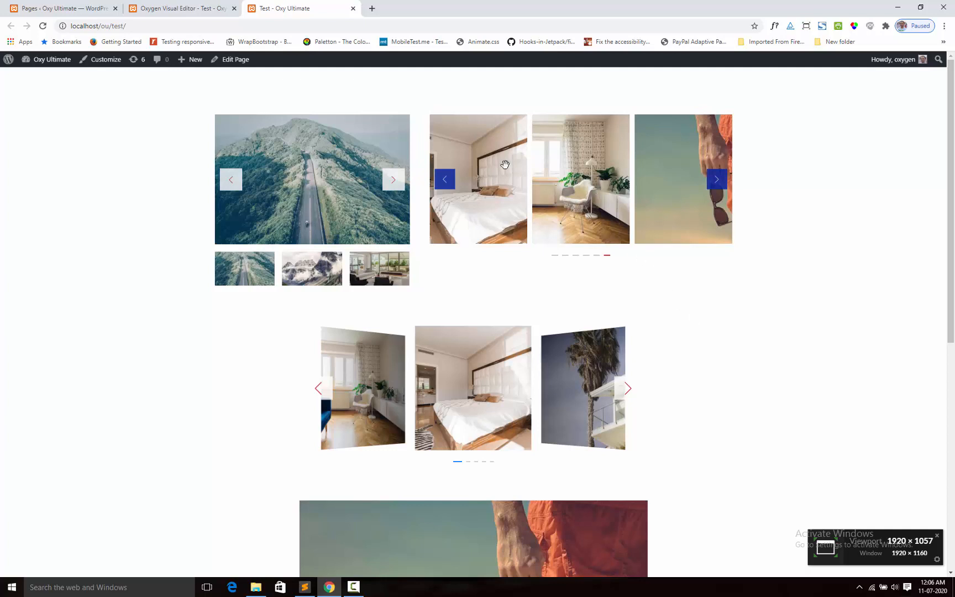
# In the Oxygen editor, examine the Slides to Scroll settings of Gallery Slider #96 and advance its coverflow slides to check the movement.
pyautogui.click(209, 8)
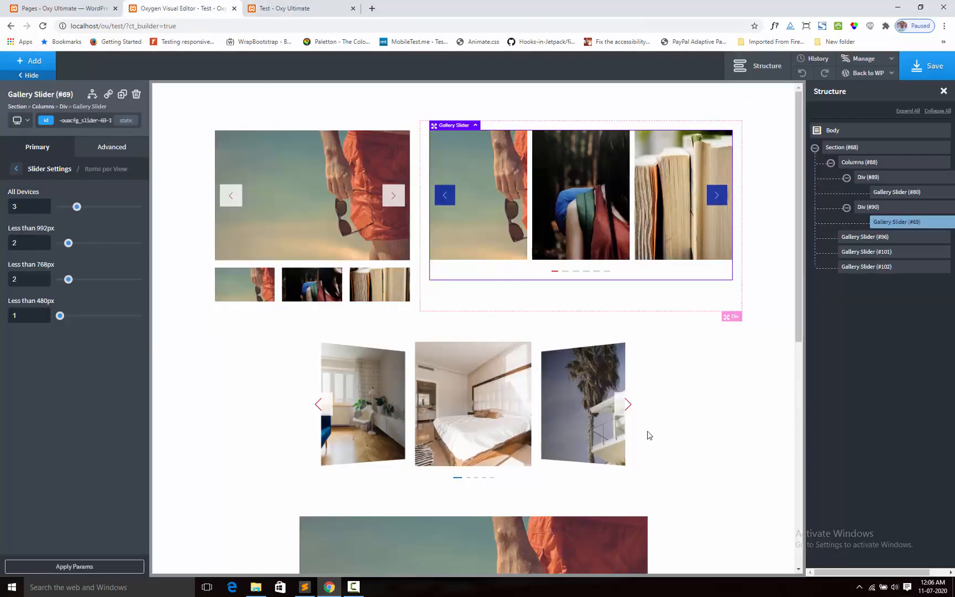
pyautogui.click(885, 237)
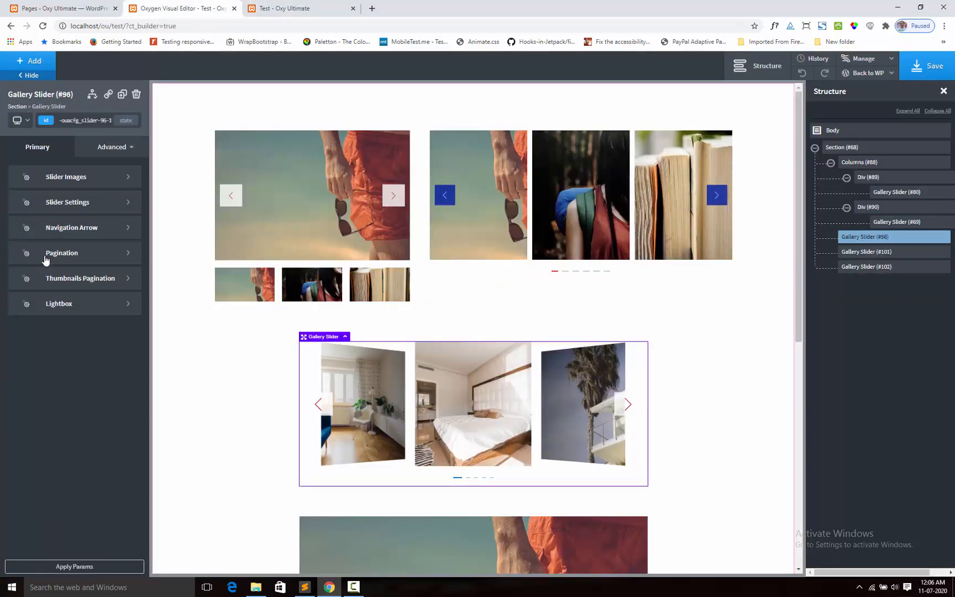
pyautogui.click(85, 205)
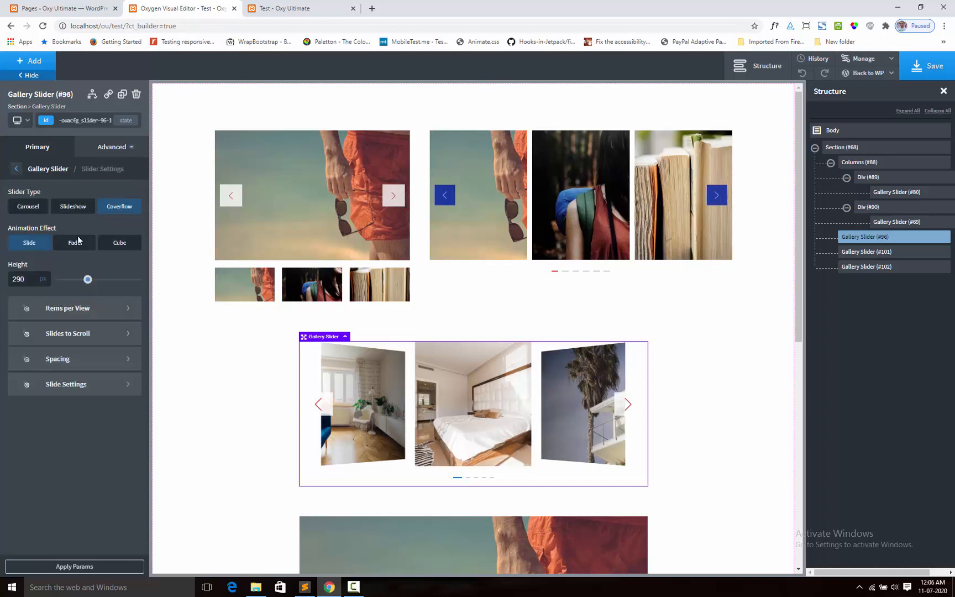
pyautogui.click(87, 338)
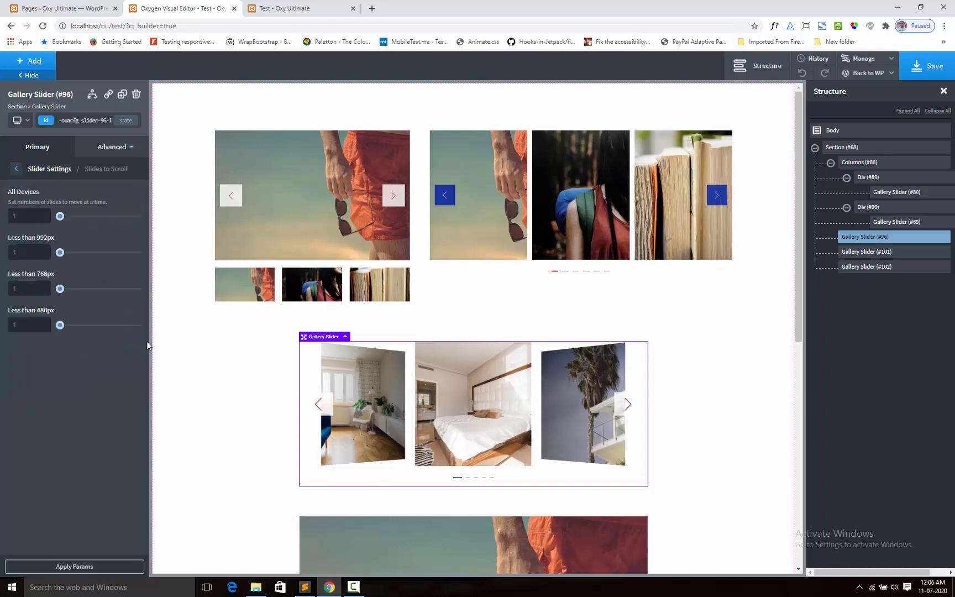
pyautogui.click(627, 409)
pyautogui.click(627, 409)
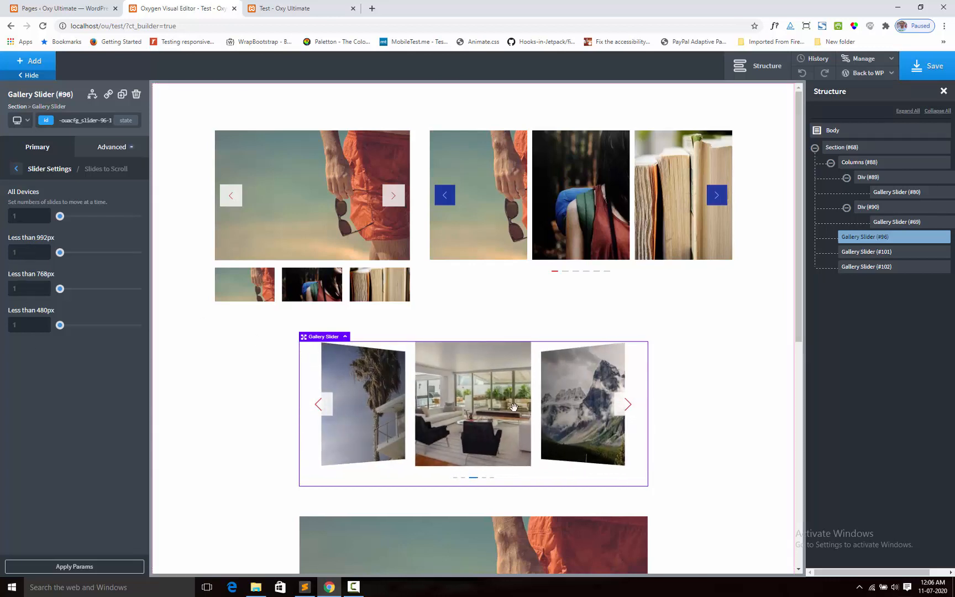
pyautogui.click(51, 170)
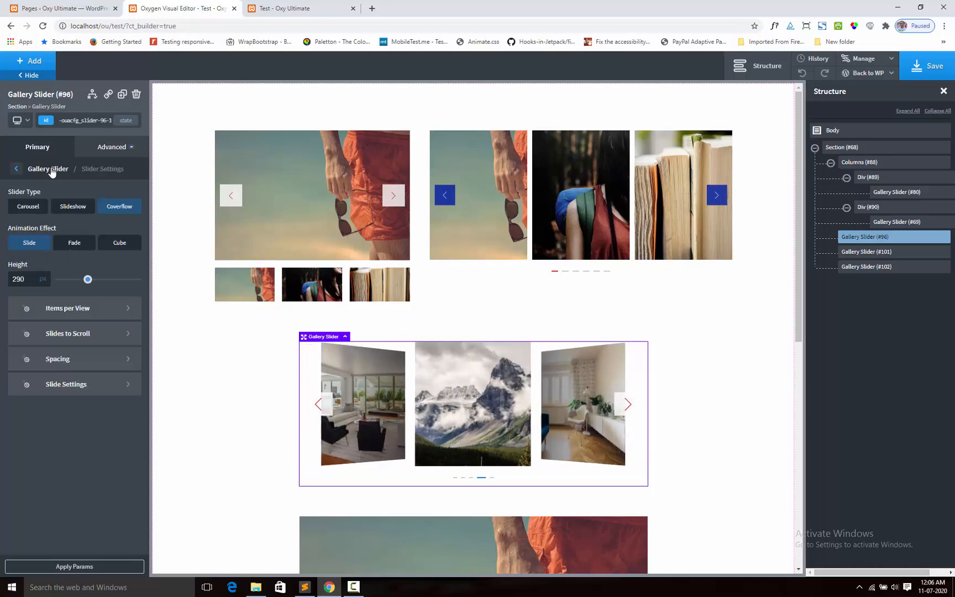
# Examine the Spacing options and the Slide Settings for transition speed and autoplay of Gallery Slider #96.
pyautogui.click(79, 362)
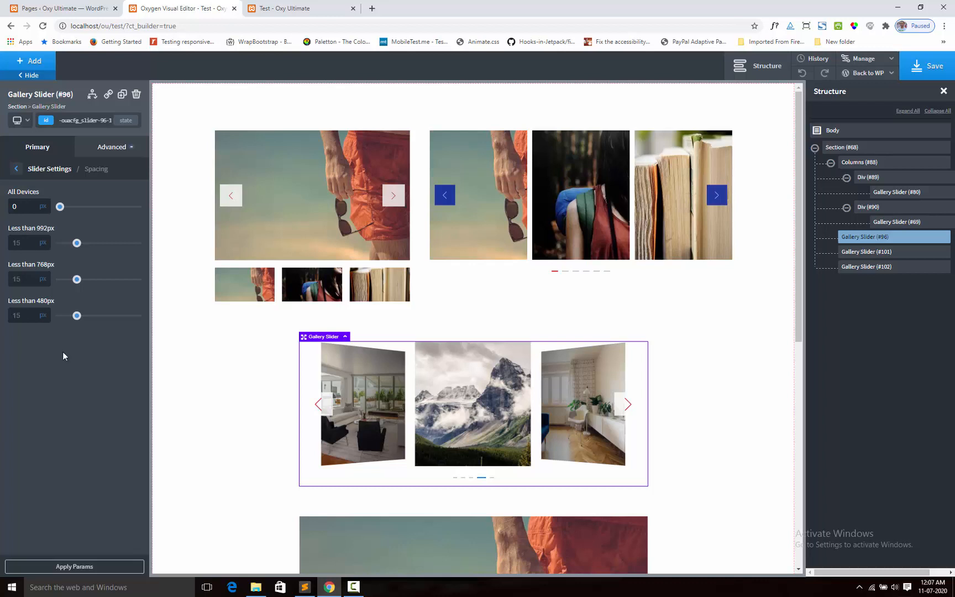
pyautogui.click(55, 169)
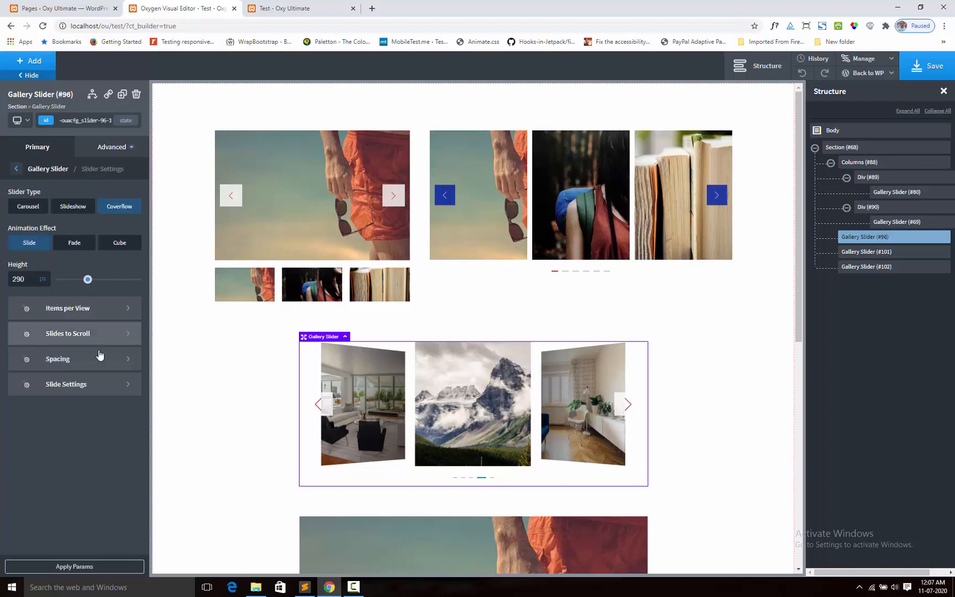
pyautogui.click(95, 387)
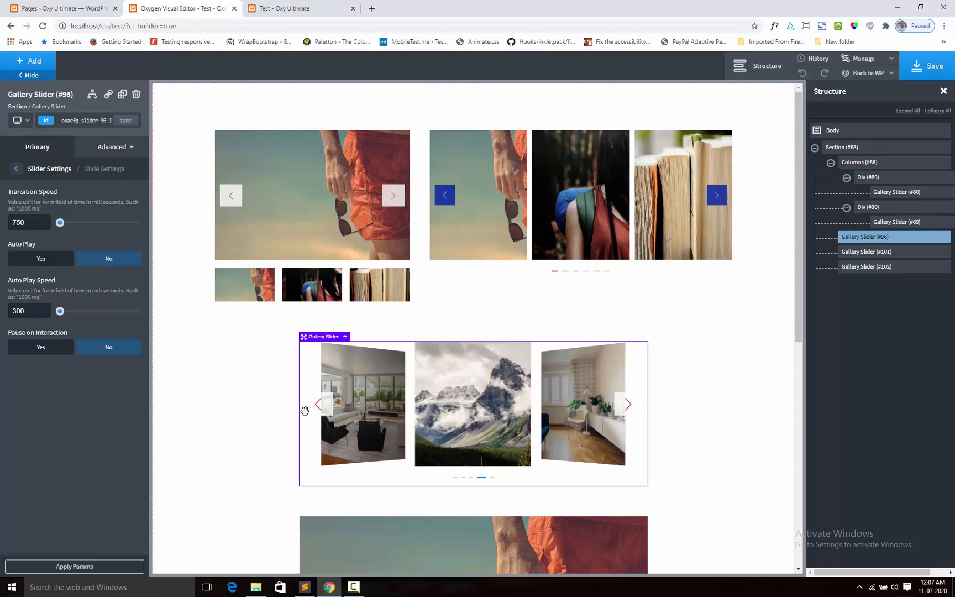
pyautogui.click(50, 169)
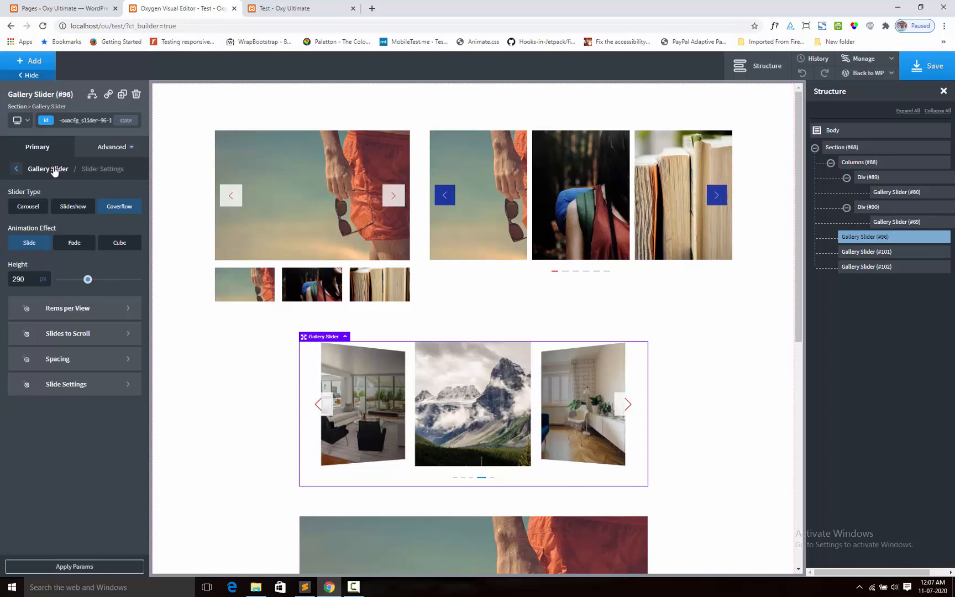
pyautogui.click(55, 170)
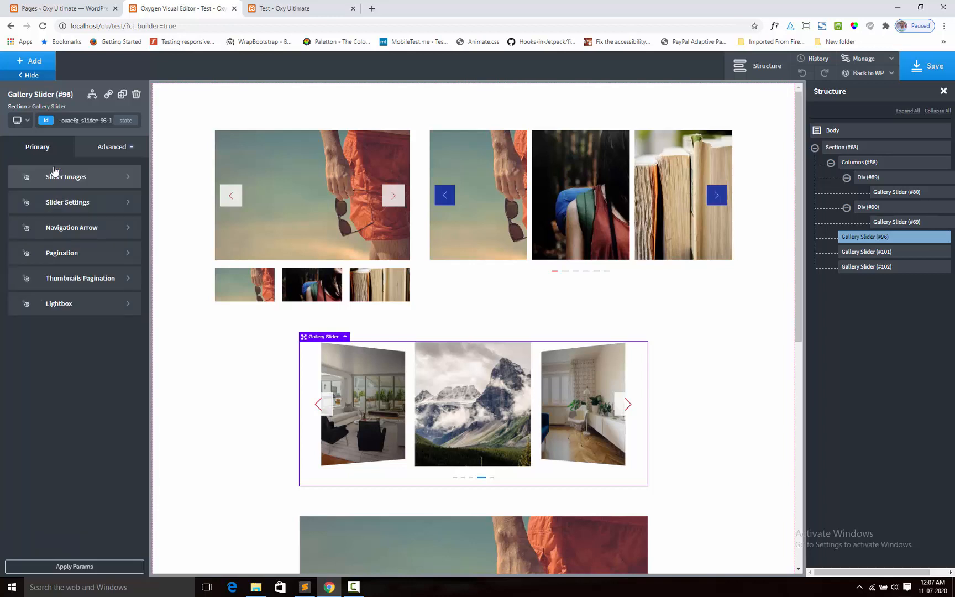
# Examine the Navigation Arrow settings and the dots Pagination options of Gallery Slider #96.
pyautogui.click(74, 235)
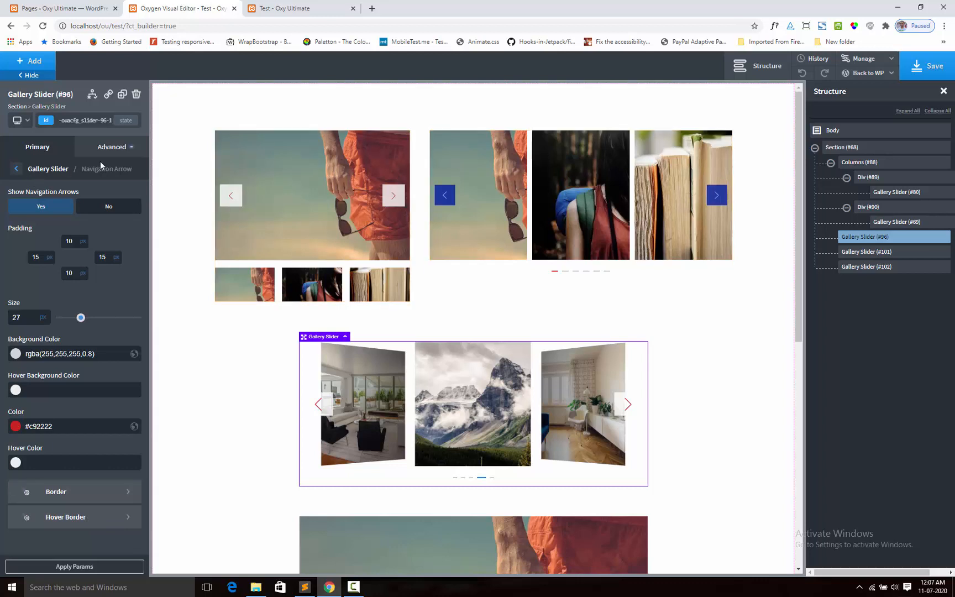
pyautogui.click(47, 170)
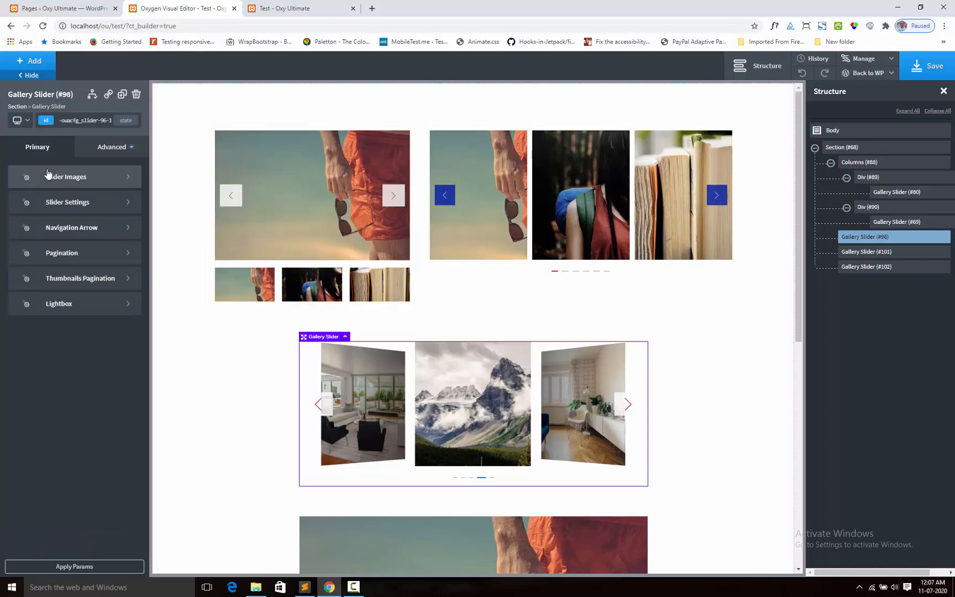
pyautogui.click(73, 260)
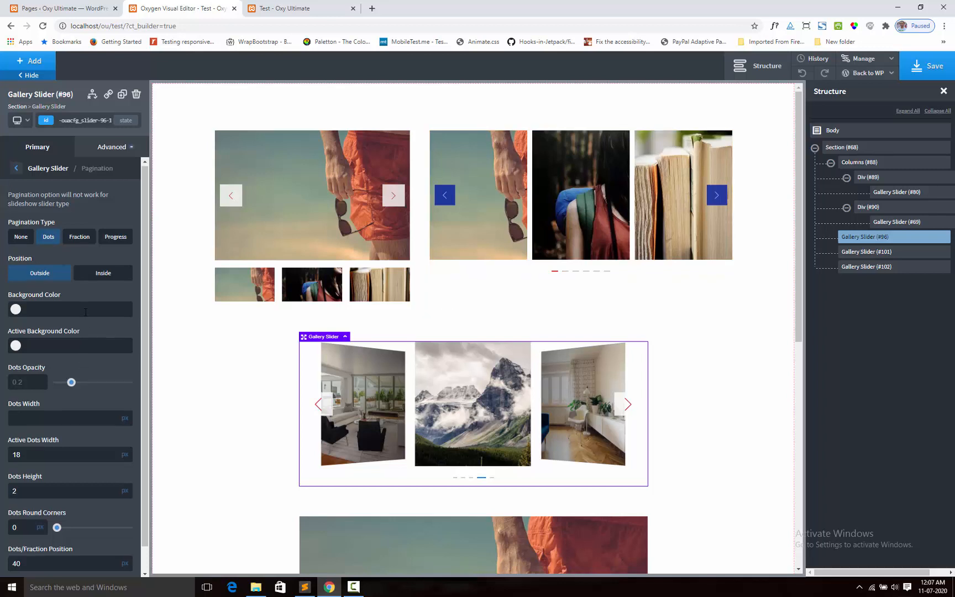
pyautogui.scroll(-1, 57, 289)
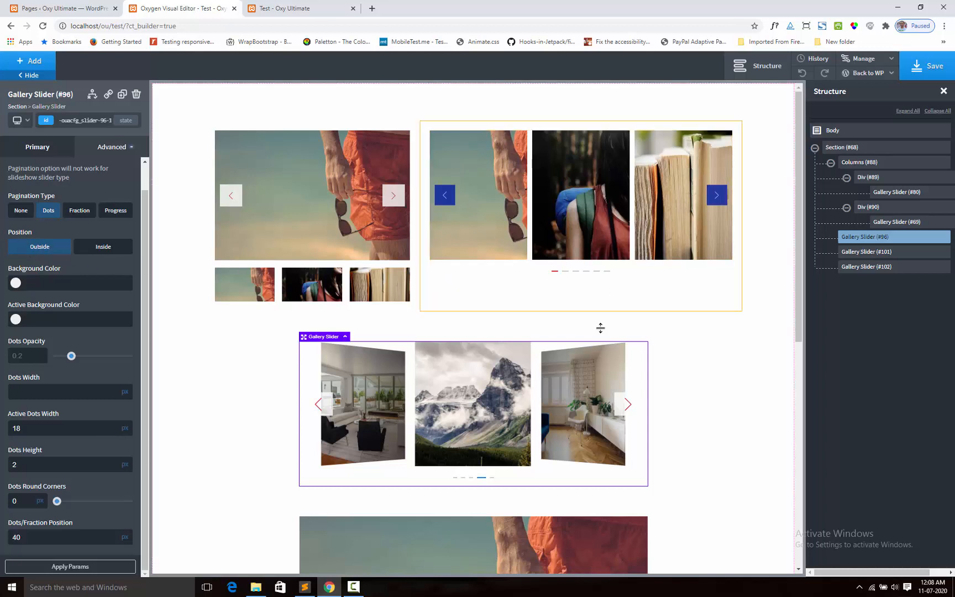
pyautogui.scroll(-2, 567, 297)
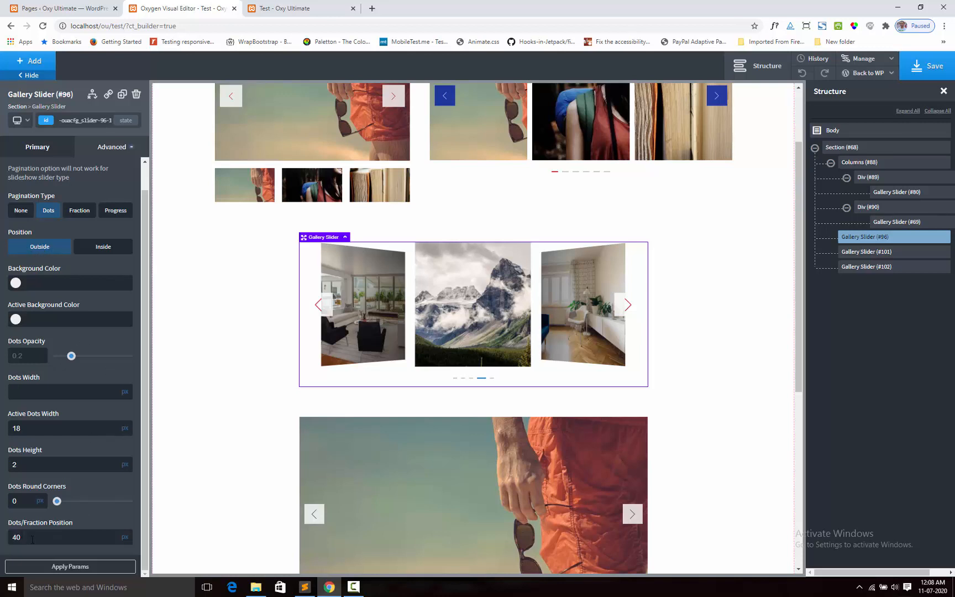
pyautogui.moveTo(25, 538); pyautogui.dragTo(3, 538)
pyautogui.scroll(1, 18, 442)
pyautogui.scroll(1, 17, 430)
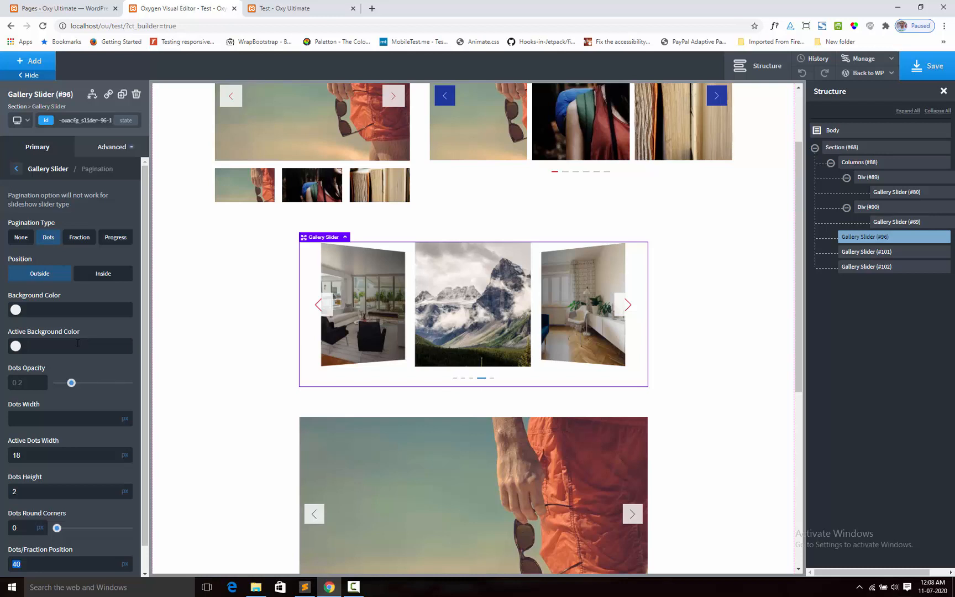
# Set the coverflow slider's pagination type to Fraction and advance its slides to check the counter.
pyautogui.click(77, 240)
pyautogui.click(76, 238)
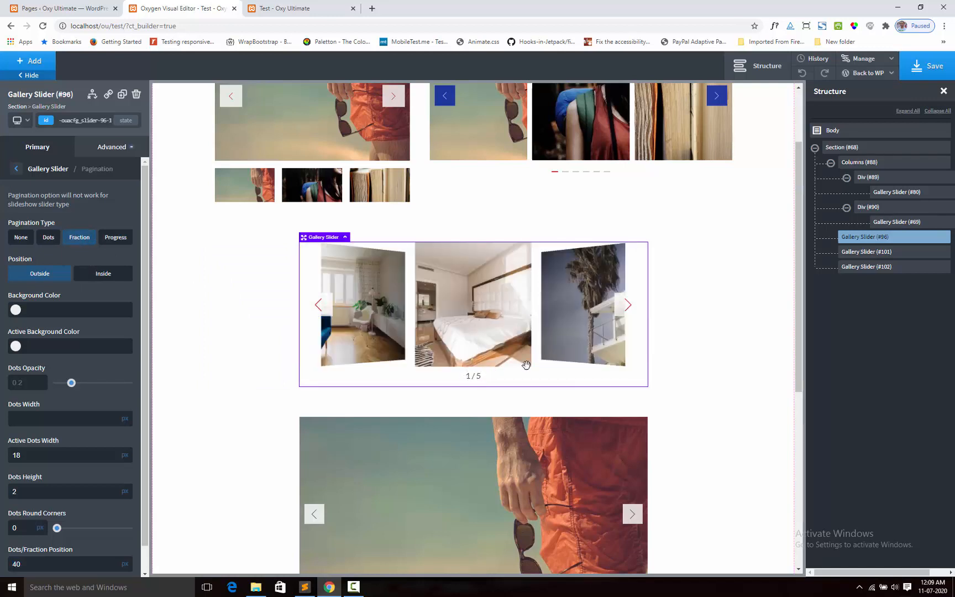
pyautogui.click(629, 308)
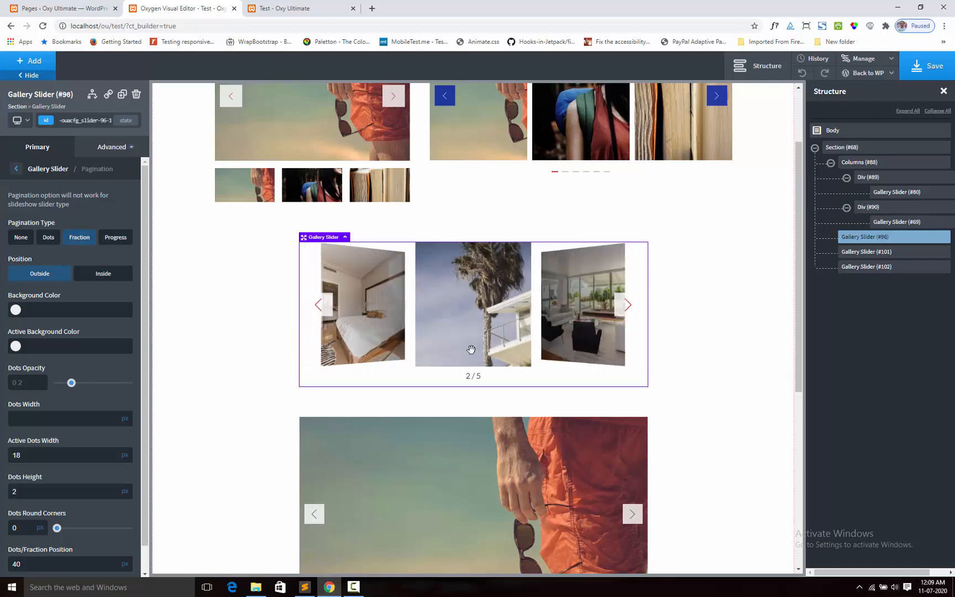
pyautogui.click(621, 313)
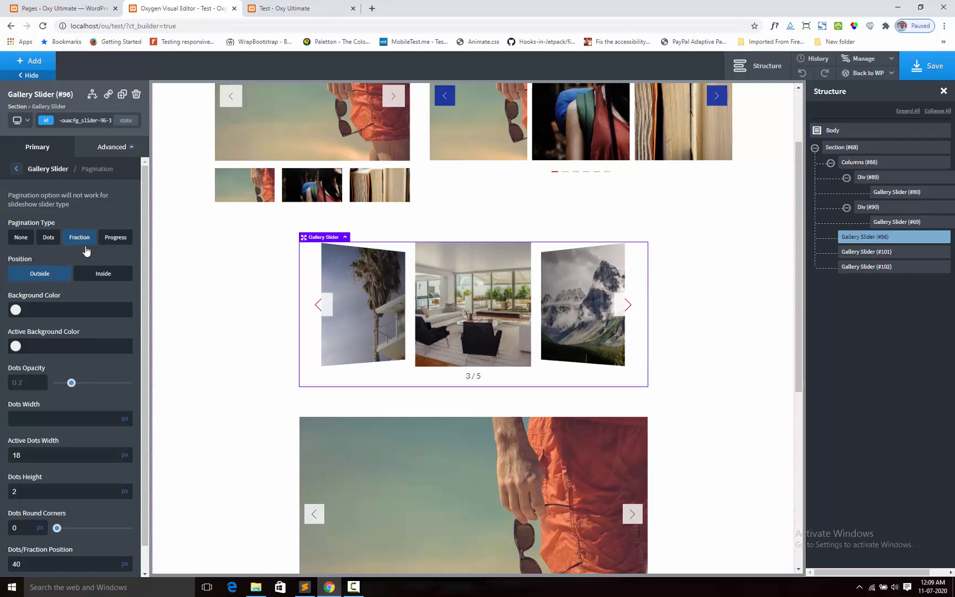
pyautogui.scroll(-1, 59, 250)
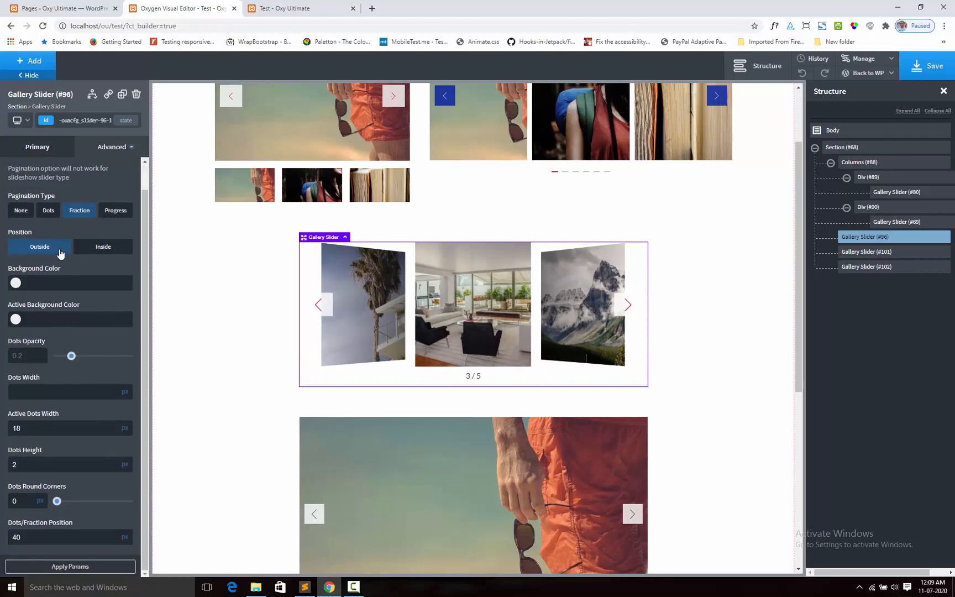
pyautogui.scroll(1, 59, 250)
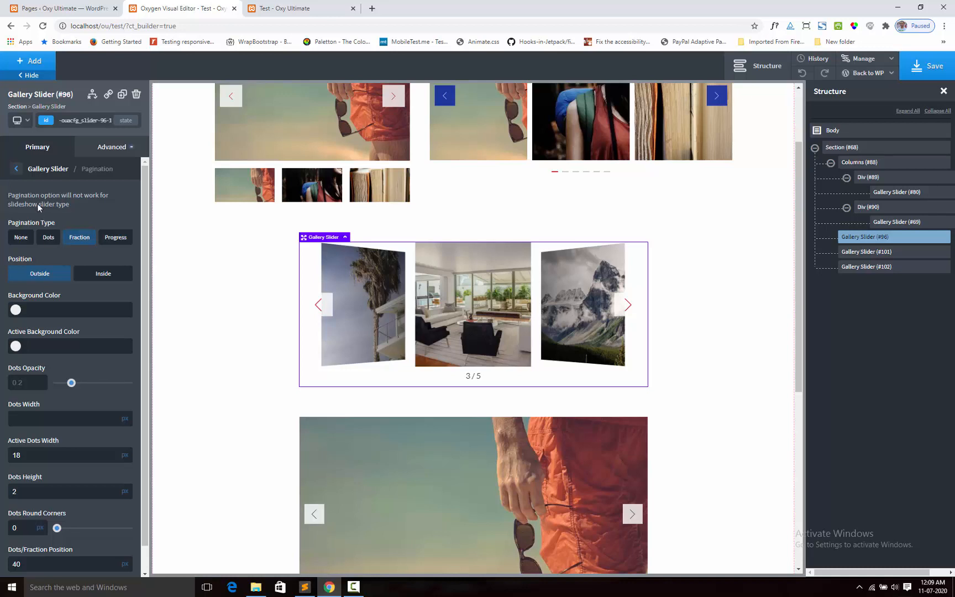
pyautogui.click(46, 169)
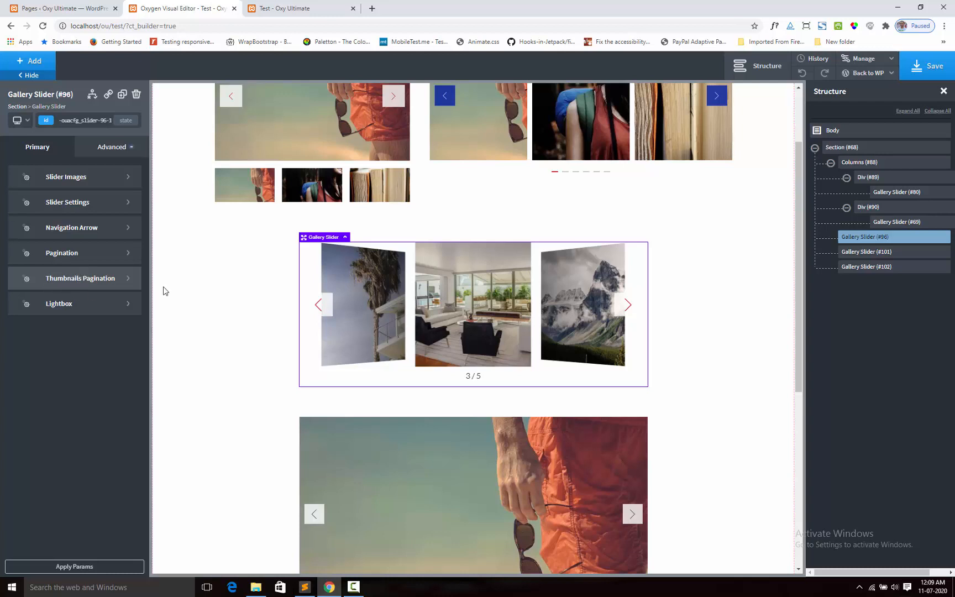
# Check the slider type in the Slider Settings of Gallery Slider #96 and of Gallery Slider #80.
pyautogui.click(89, 203)
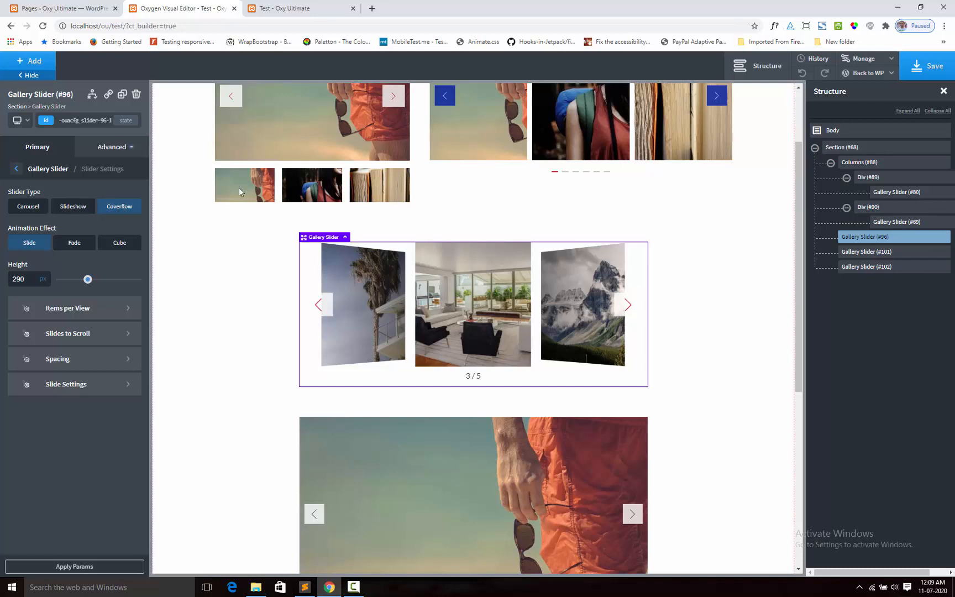
pyautogui.click(881, 192)
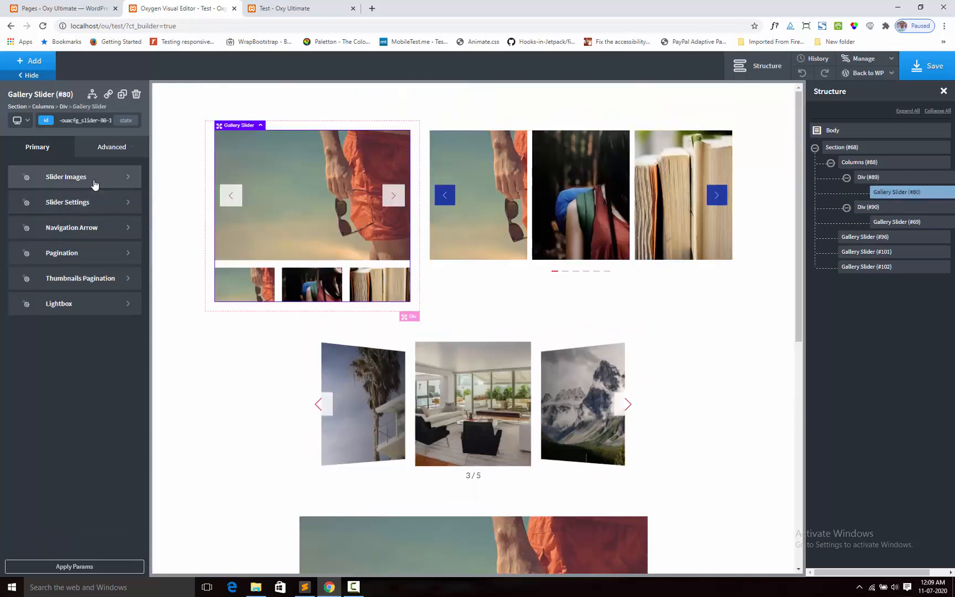
pyautogui.click(86, 204)
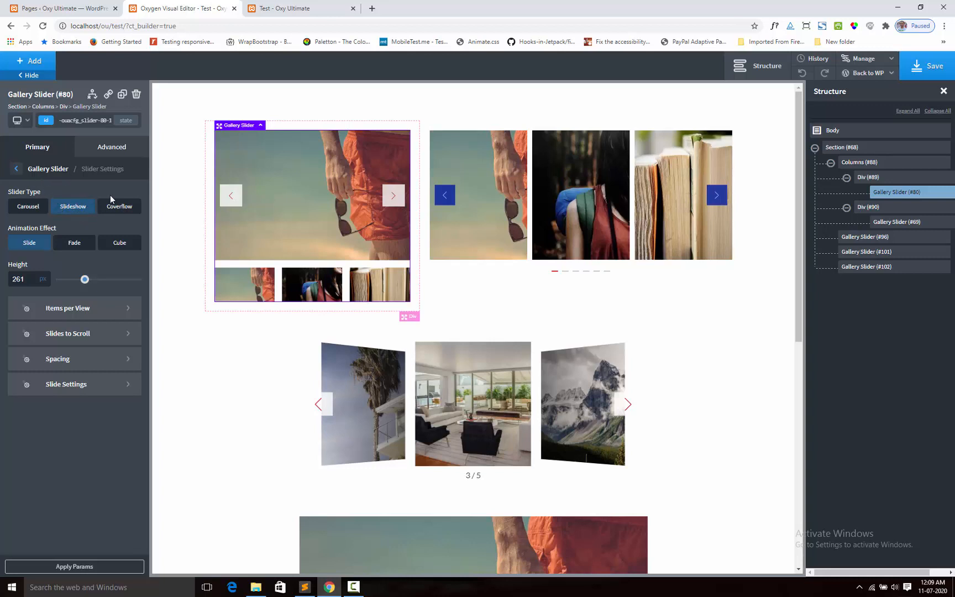
# Examine the Thumbnails Pagination and Pagination options available for Gallery Slider #80.
pyautogui.click(63, 174)
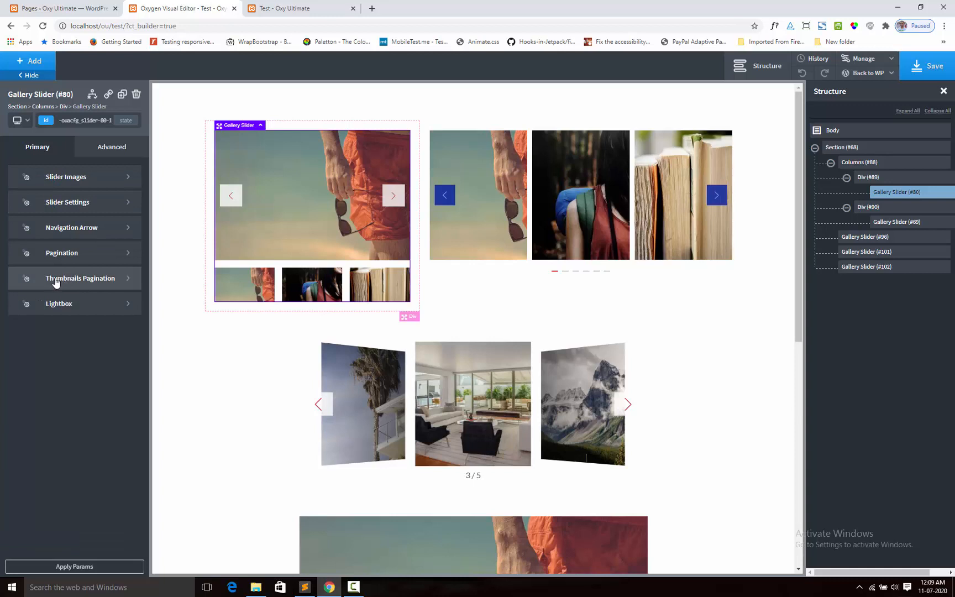
pyautogui.click(85, 281)
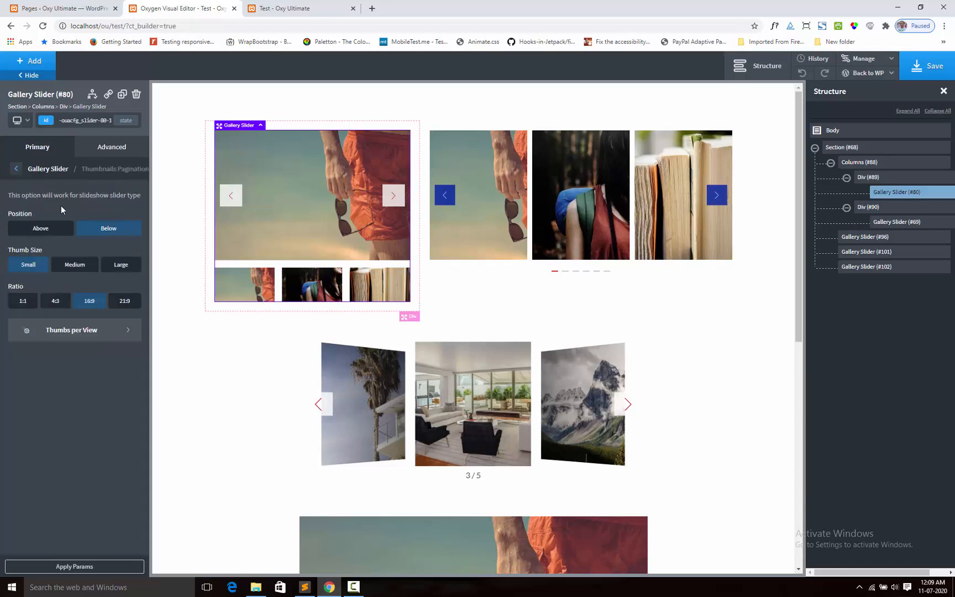
pyautogui.click(36, 173)
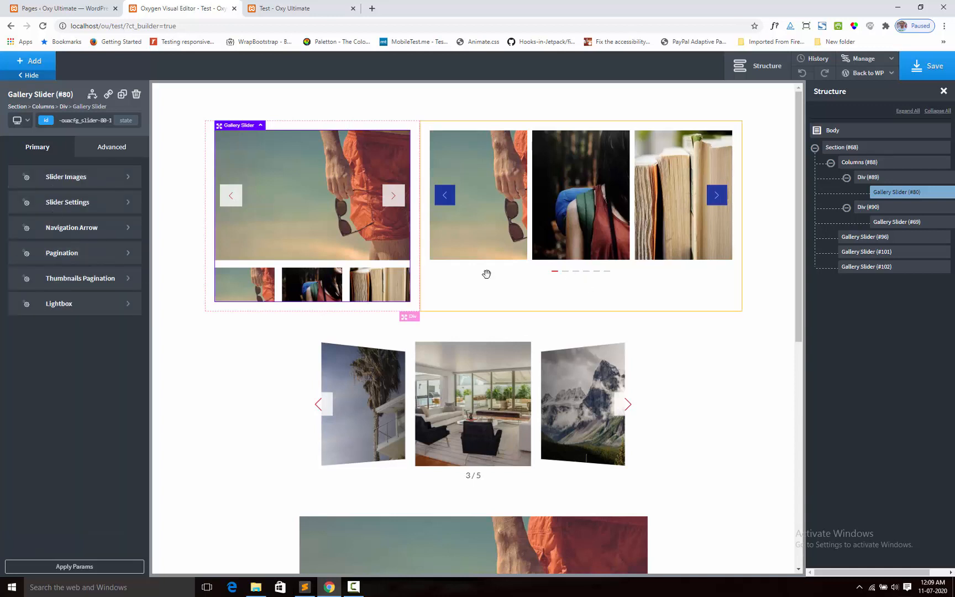
pyautogui.click(58, 252)
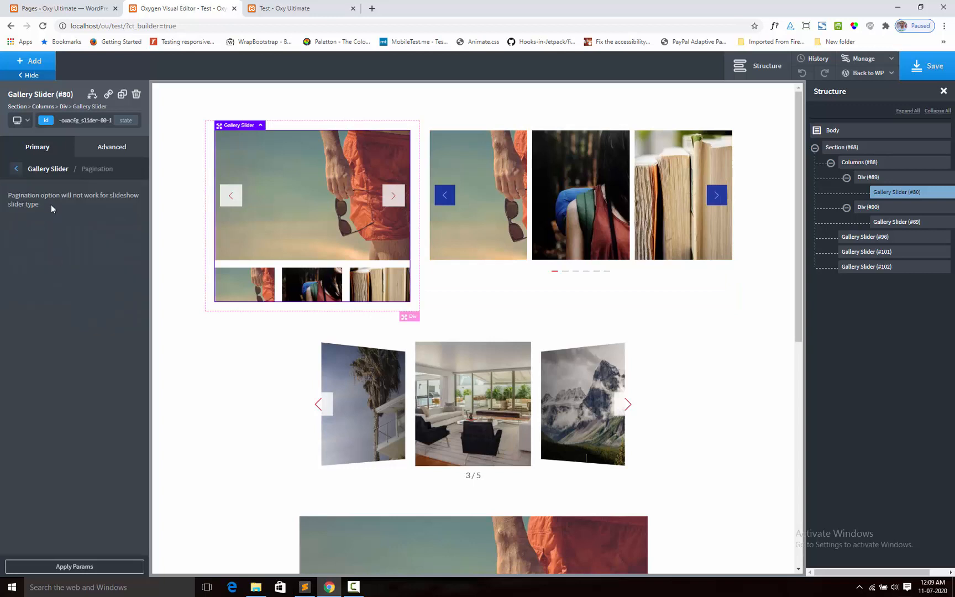
pyautogui.click(34, 172)
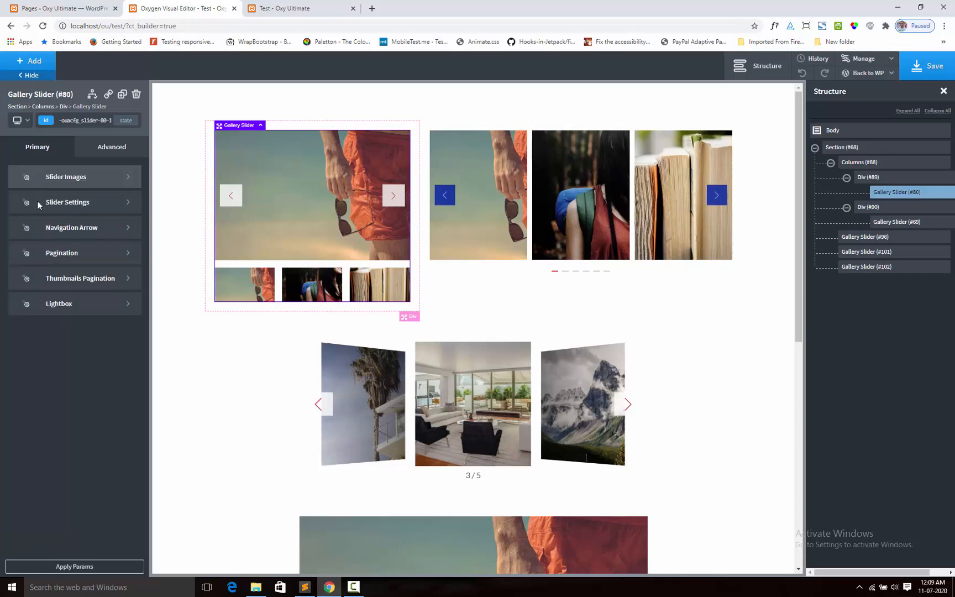
# Try the Above position for the thumbnails of Gallery Slider #80 and return them to Below.
pyautogui.click(67, 281)
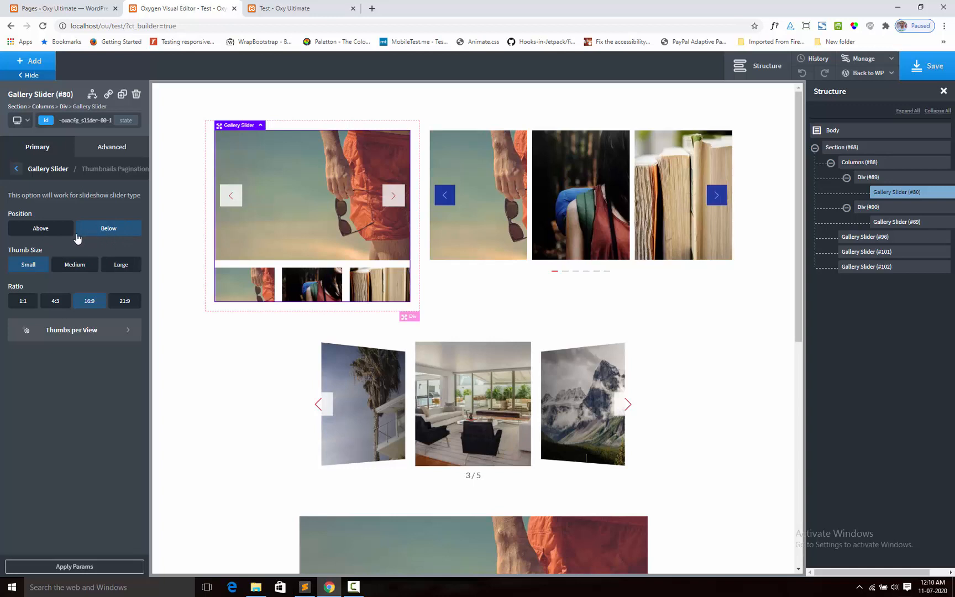
pyautogui.click(40, 232)
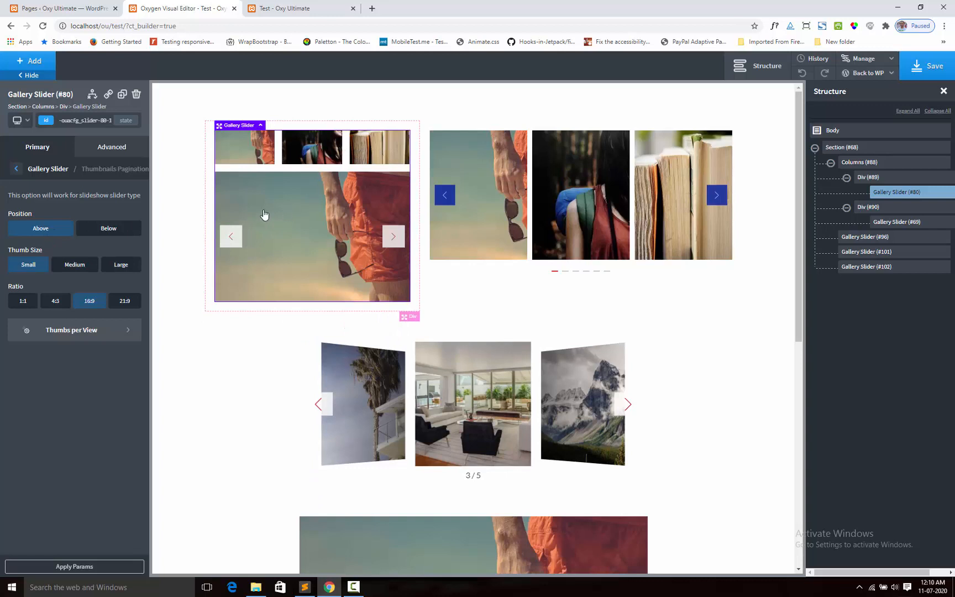
pyautogui.click(122, 236)
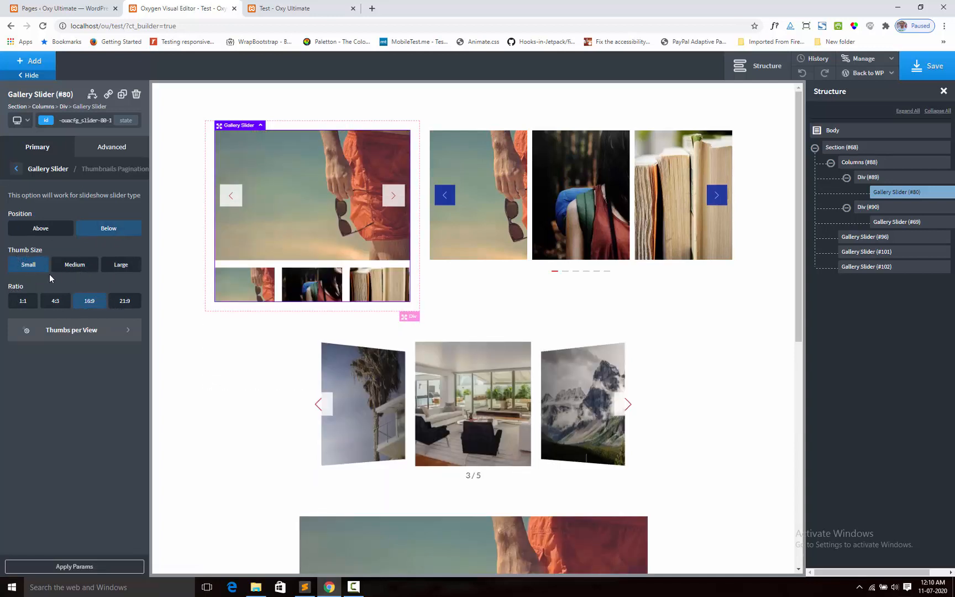
# Set the thumbs per view of Gallery Slider #80 to 4 for all devices.
pyautogui.click(70, 332)
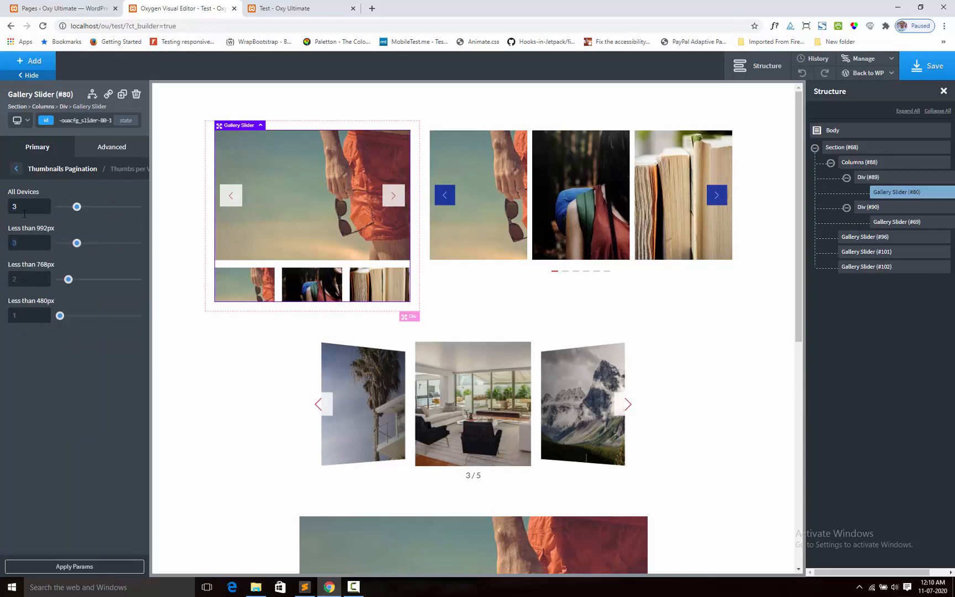
pyautogui.write('4')
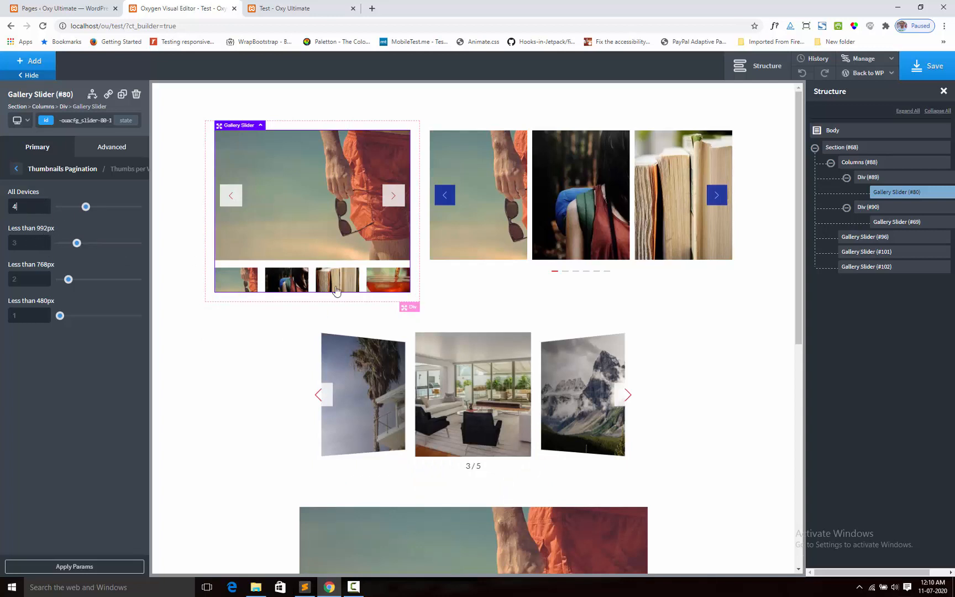
pyautogui.click(59, 169)
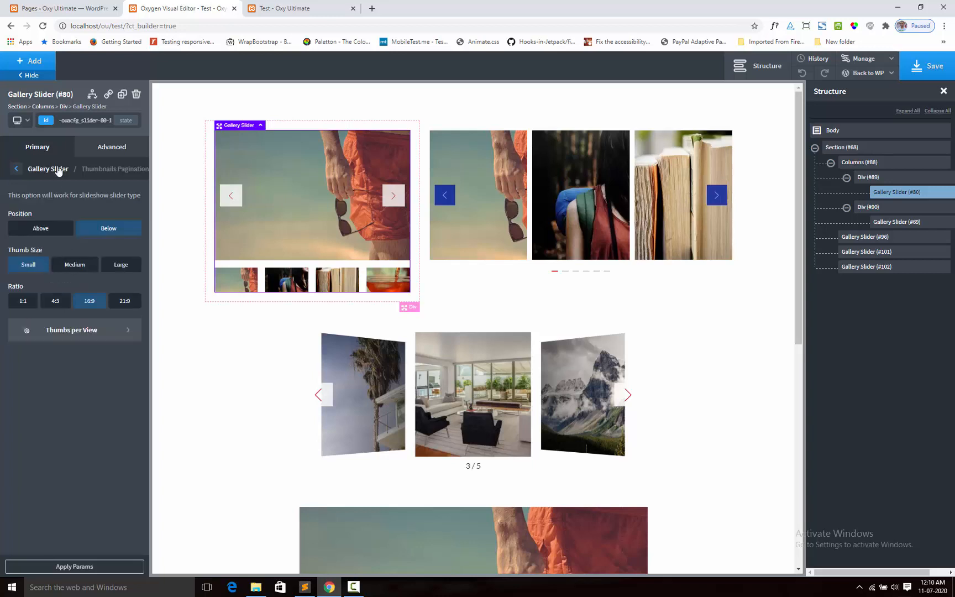
# Examine the Lightbox activation and animation effect options of Gallery Slider #80.
pyautogui.click(58, 170)
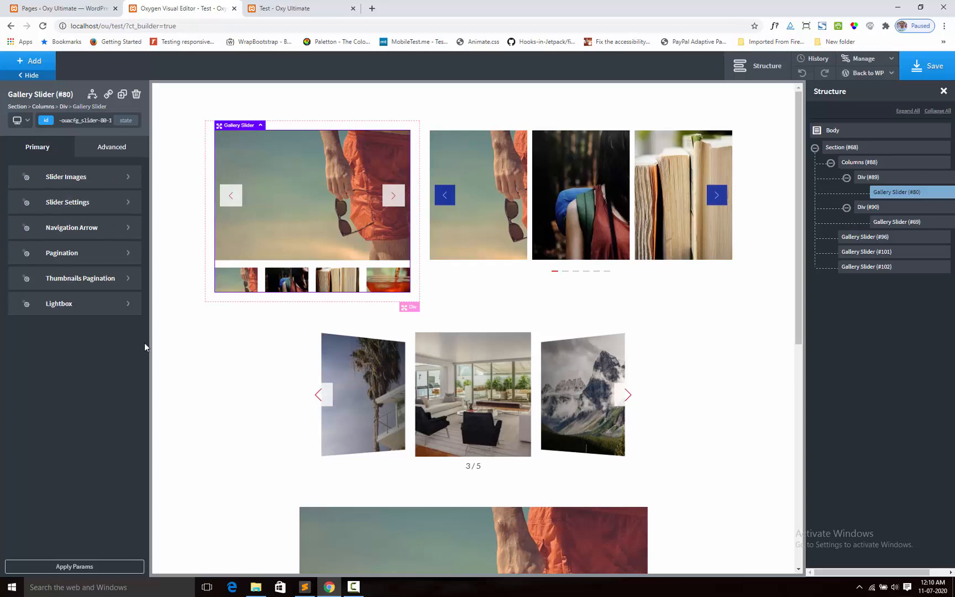
pyautogui.click(60, 306)
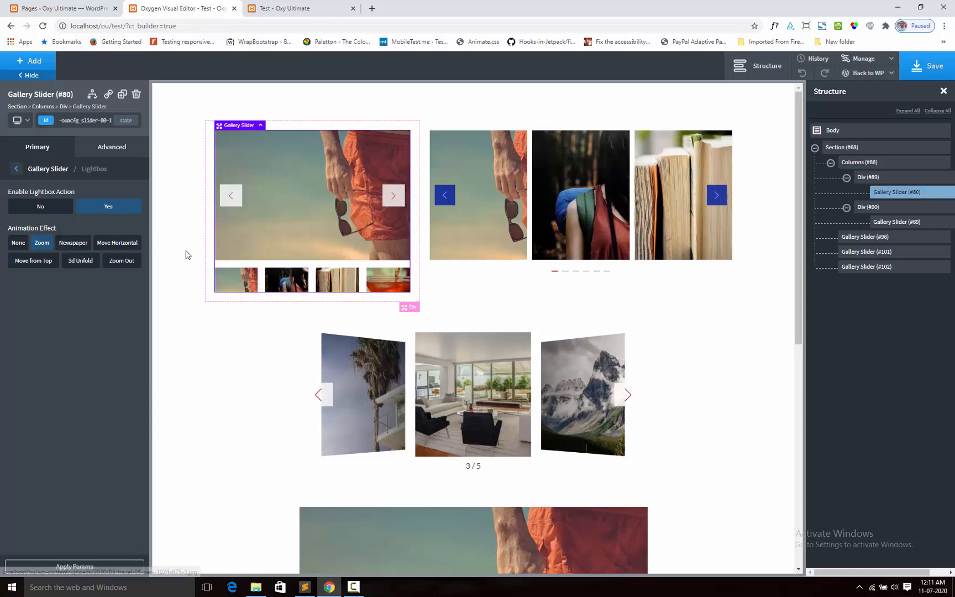
pyautogui.click(37, 169)
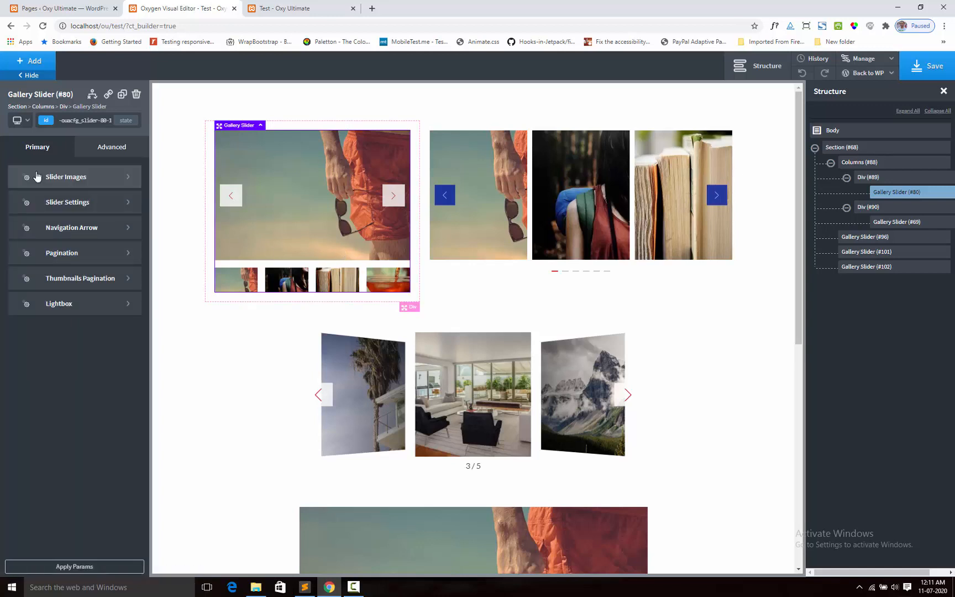